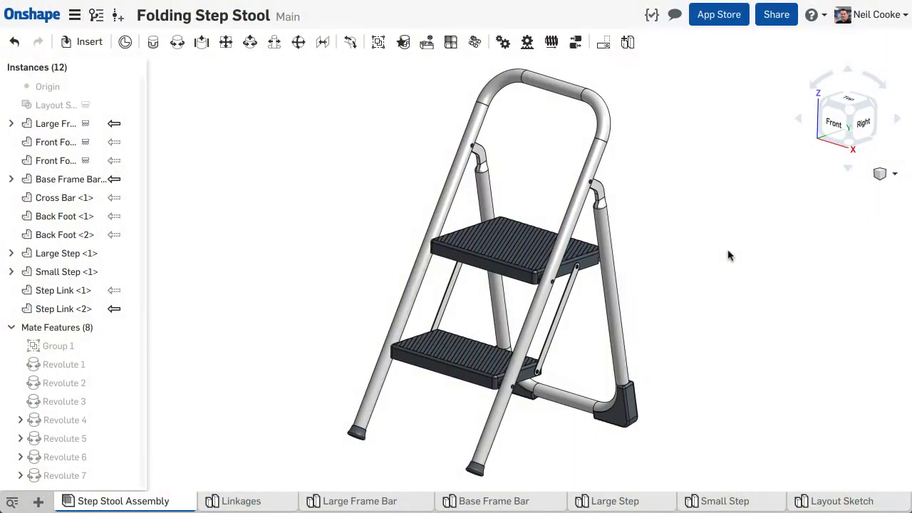
Swing the base frame bar inward about its upper pivot toward the large frame bar's slot
right_click_drag(729, 256, 645, 236)
scroll(624, 235, "up", 8)
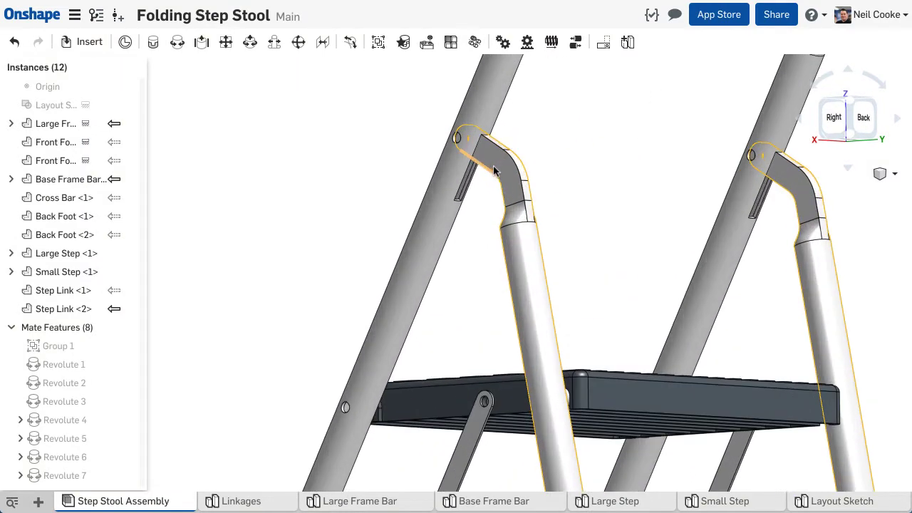
left_click_drag(598, 436, 295, 434)
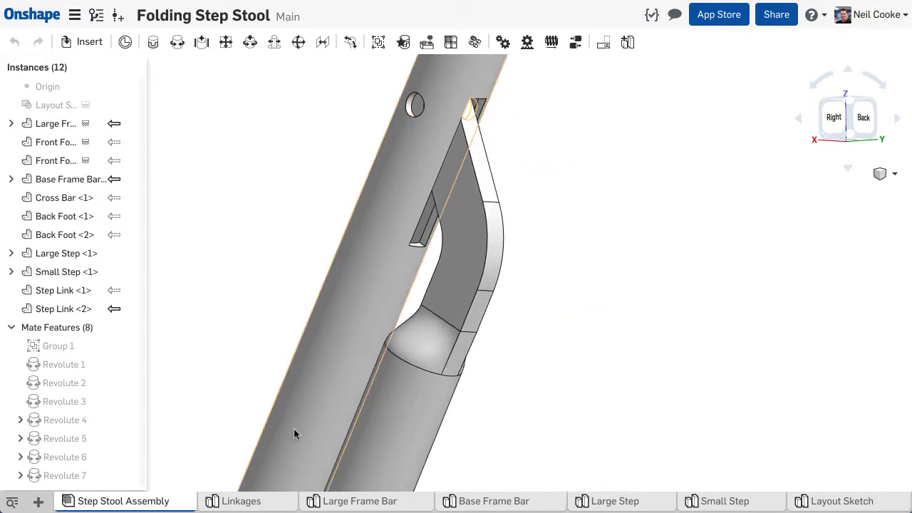
Edit the Large Frame Bar in the context of the assembly and open its slot sketch, Sketch 3, for editing
right_click(359, 312)
left_click(446, 225)
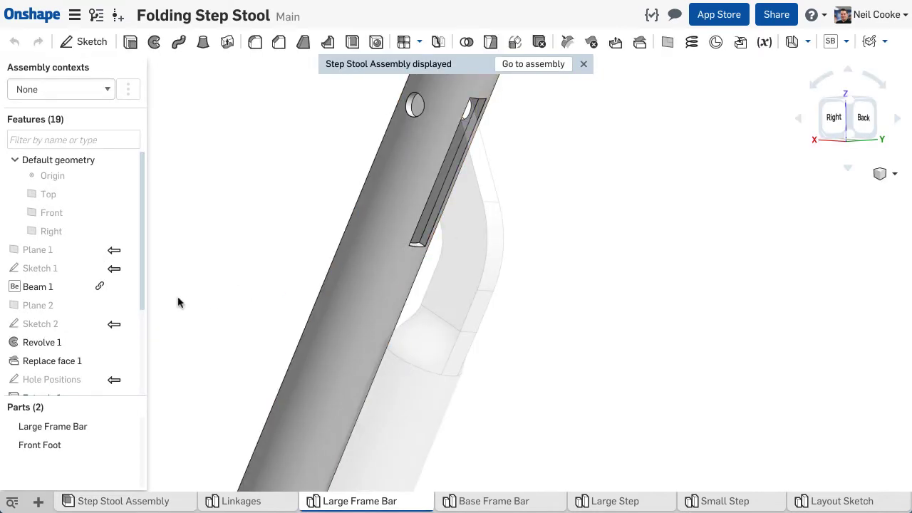
scroll(90, 310, "down", 4)
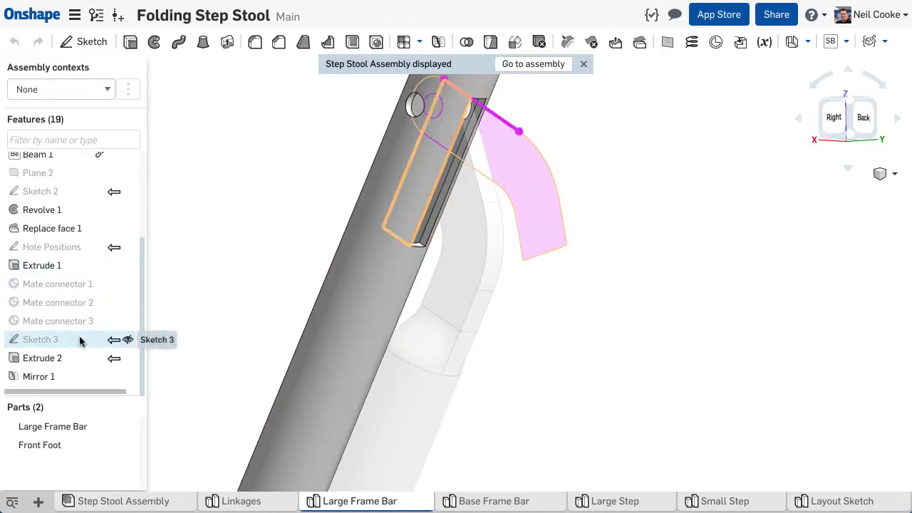
double_click(80, 340)
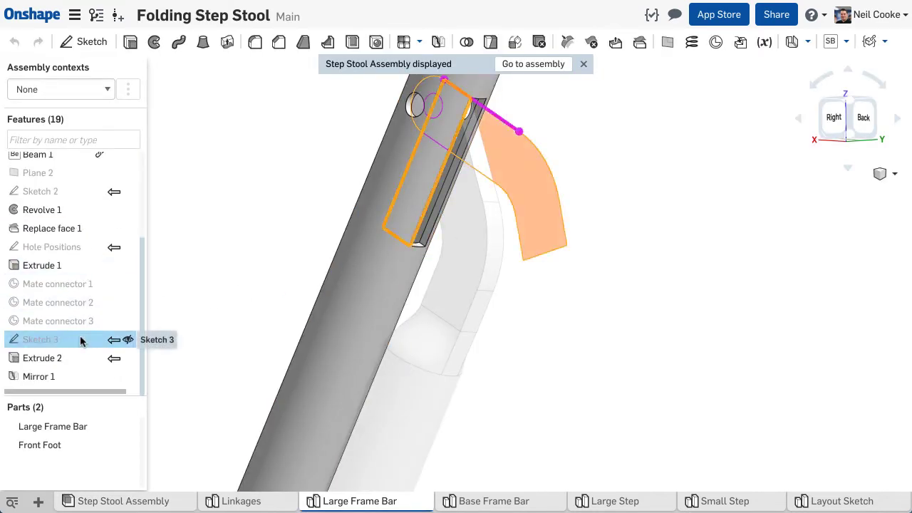
Make the slot's lower corner coincident with the edge of the folded base frame and finish the sketch
left_click(410, 246)
left_click(437, 218)
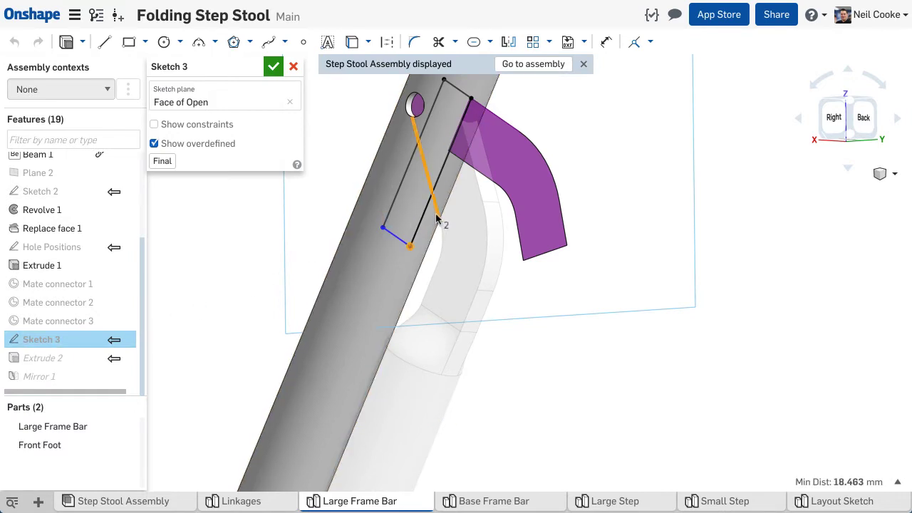
left_click(635, 43)
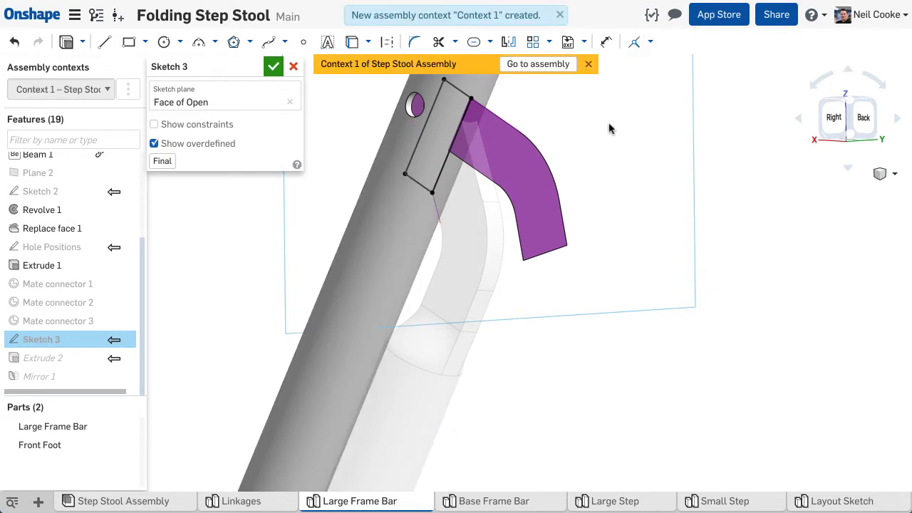
left_click(274, 66)
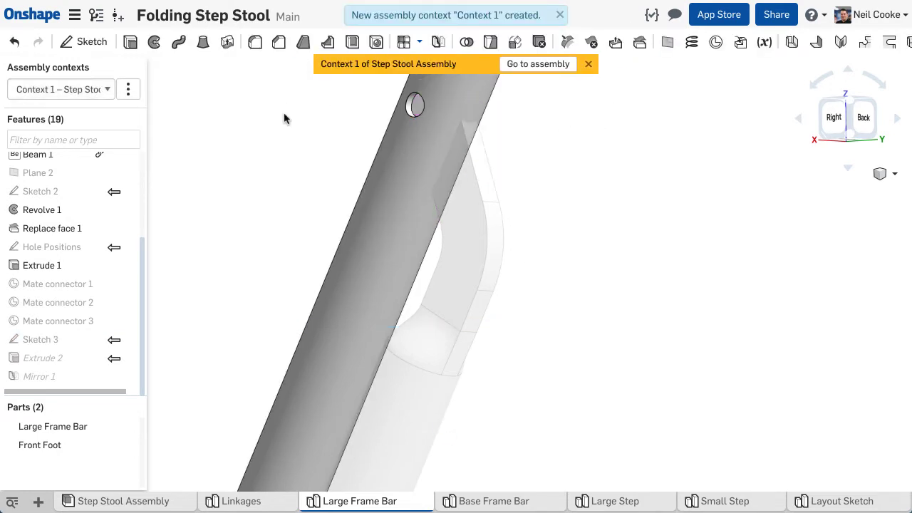
Return to the assembly and swing the base frame bar back out to its open position
left_click(528, 67)
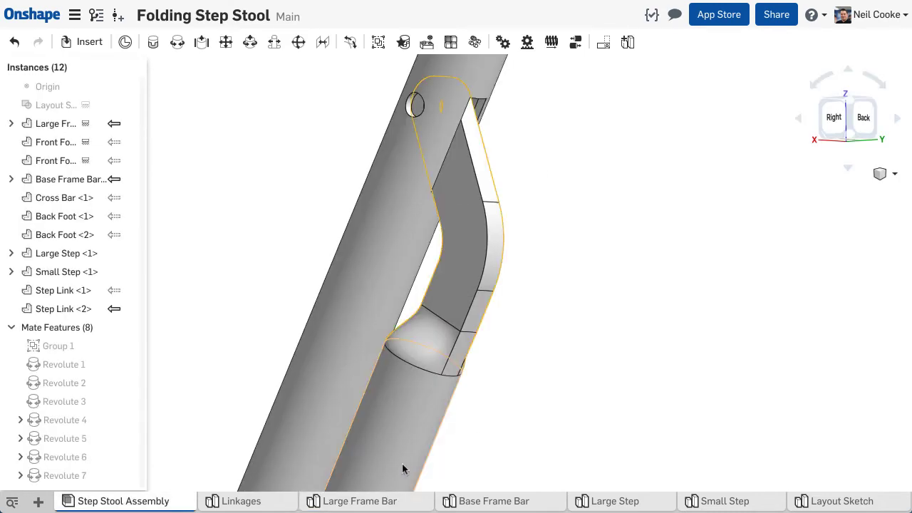
left_click_drag(402, 465, 752, 395)
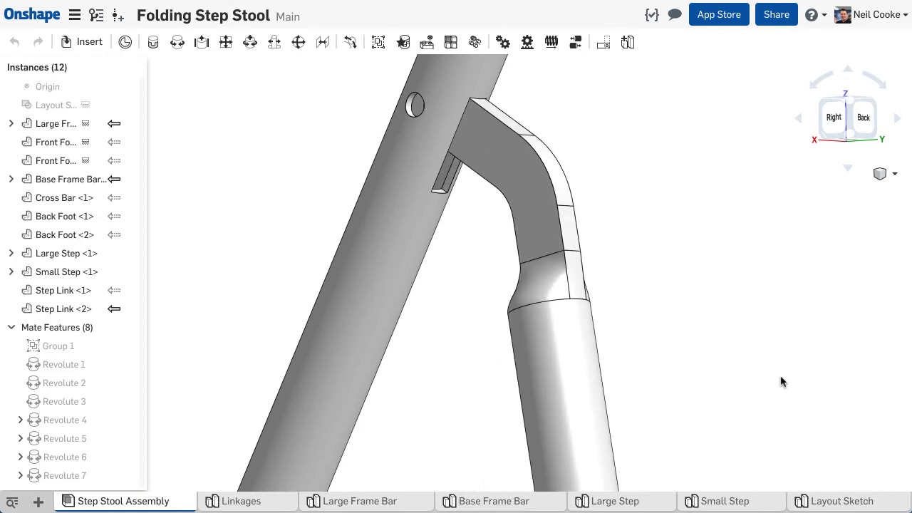
left_click(834, 117)
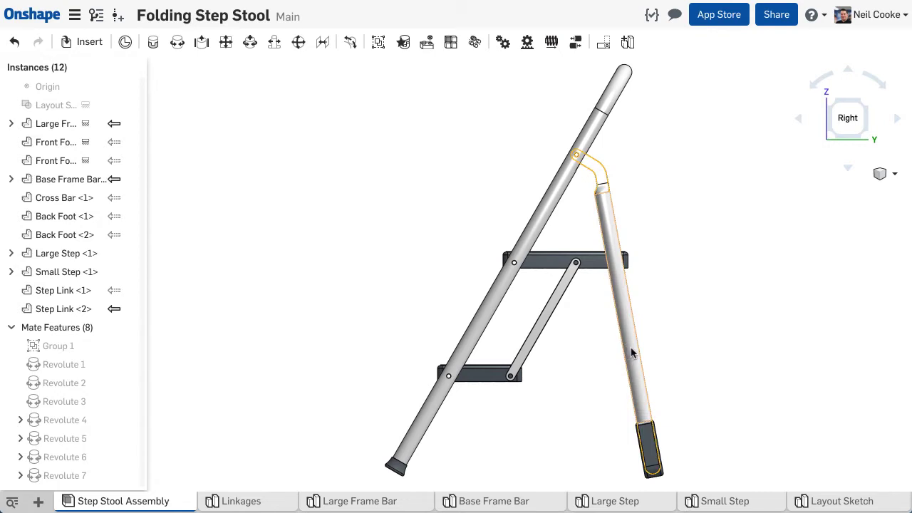
left_click_drag(632, 352, 686, 339)
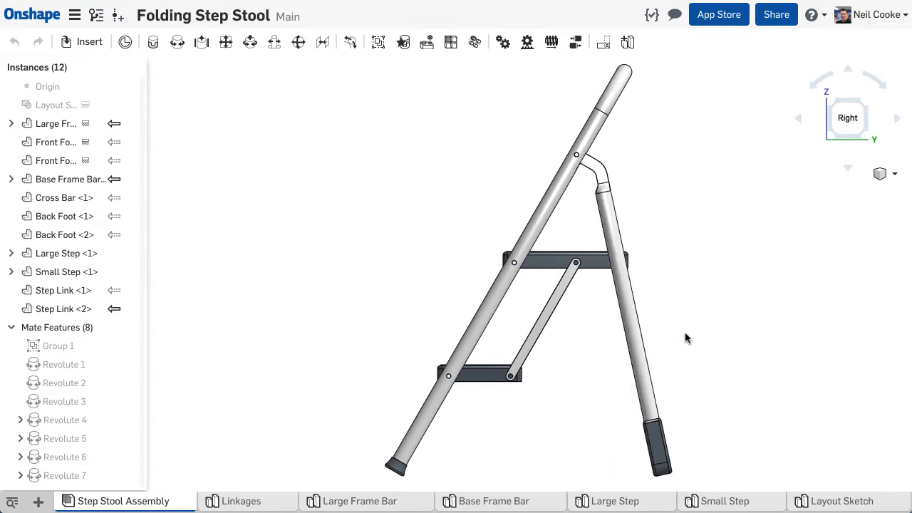
left_click_drag(599, 267, 600, 310)
Edit the step link in the assembly's Open context and start a sketch on the link's flat side face
right_click(550, 307)
mouse_move(647, 214)
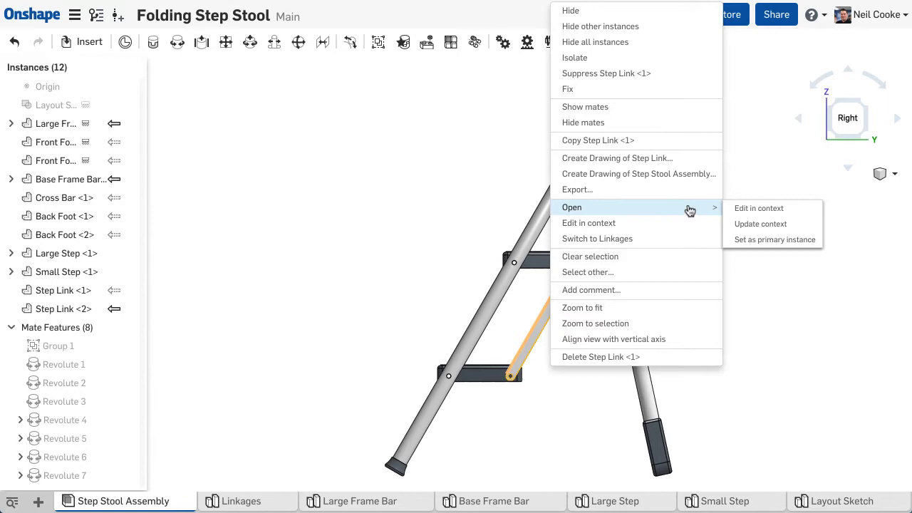
left_click(792, 211)
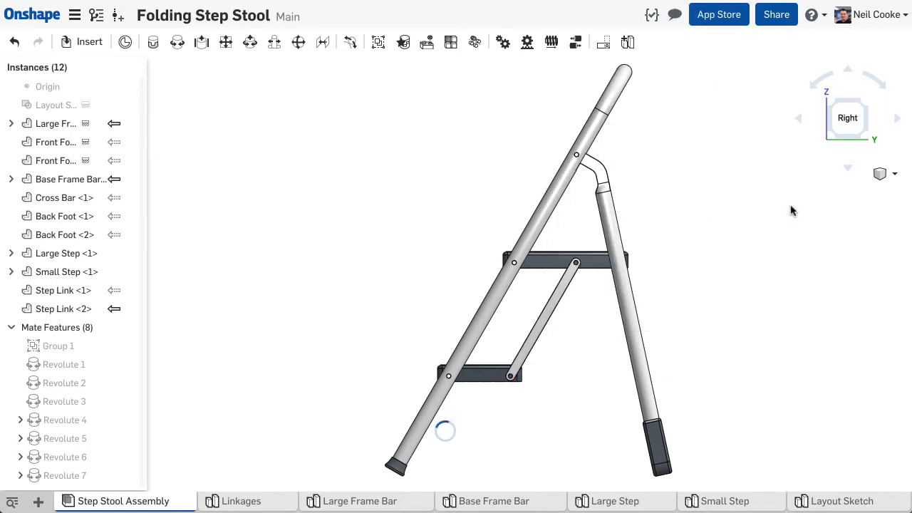
scroll(570, 346, "up", 3)
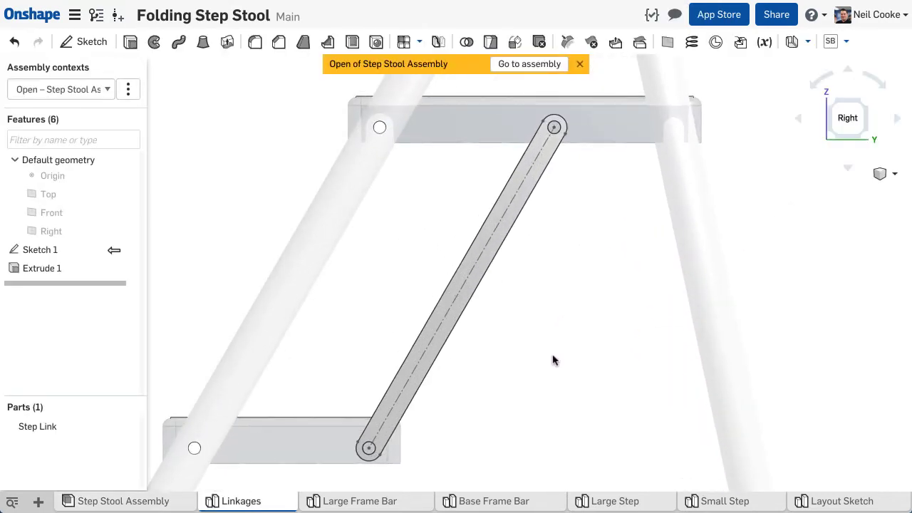
left_click(487, 264)
key("s")
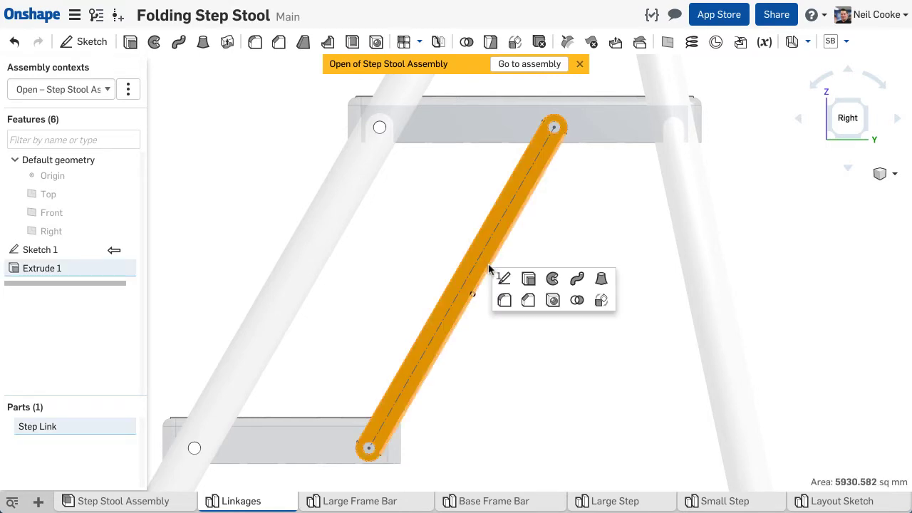
left_click(504, 281)
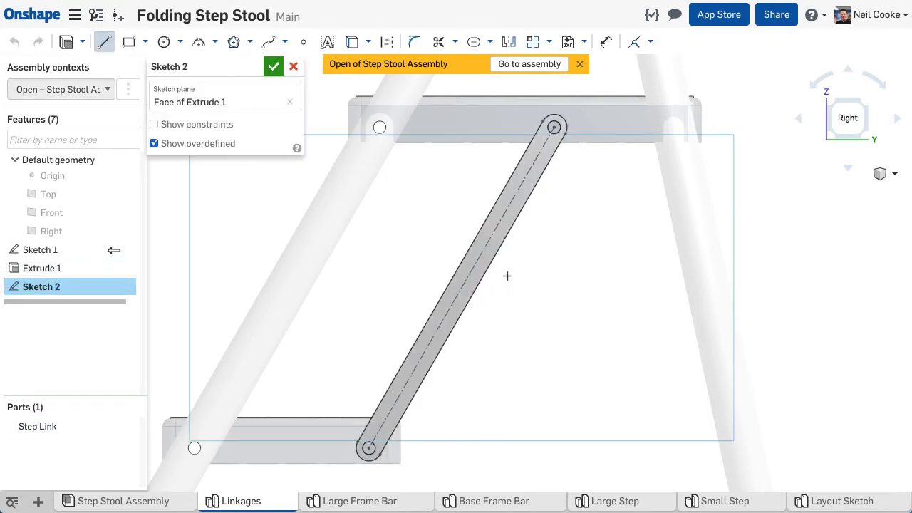
Sketch a construction line from the step link's centerline to the rear leg, with a circle about 20 mm in diameter or slightly smaller at each end
left_click(499, 224)
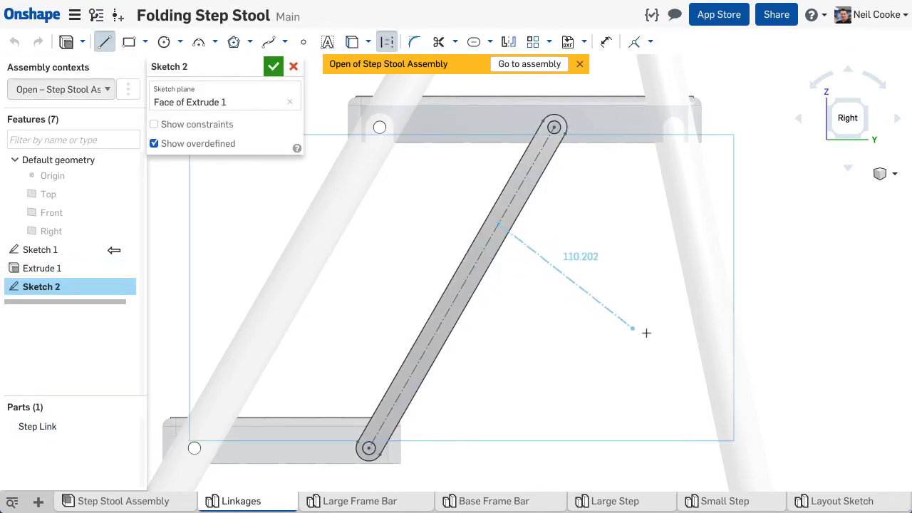
left_click(731, 387)
key("c")
left_click(732, 378)
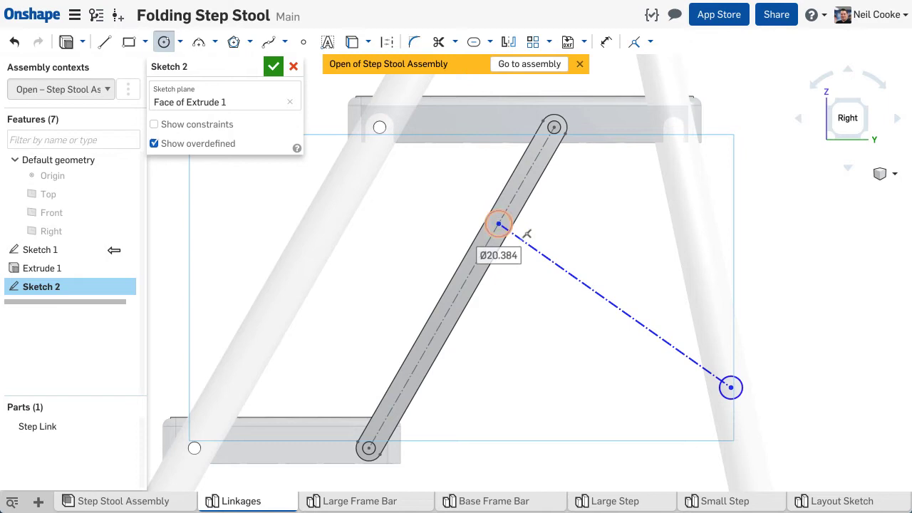
left_click(505, 212)
key("Escape")
Make both new circles equal in size to the step link's upper hole
left_click(554, 126)
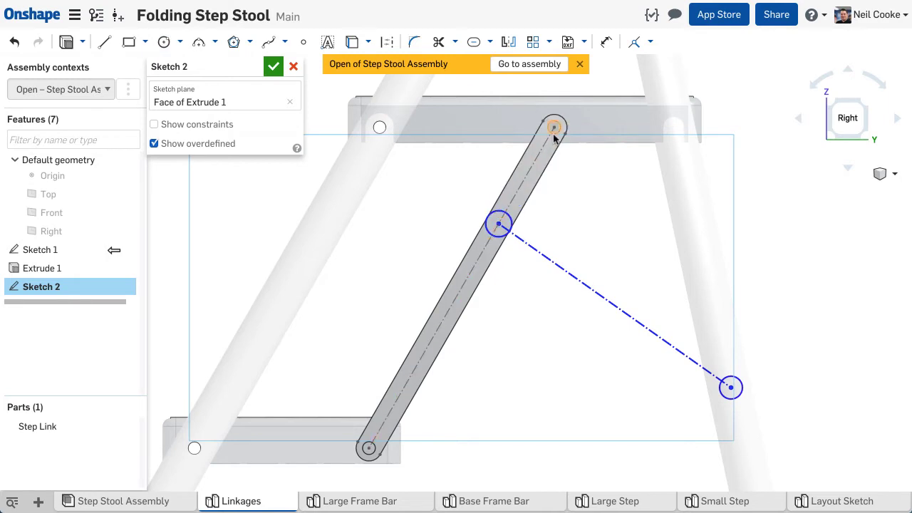
left_click(503, 218)
left_click(732, 377)
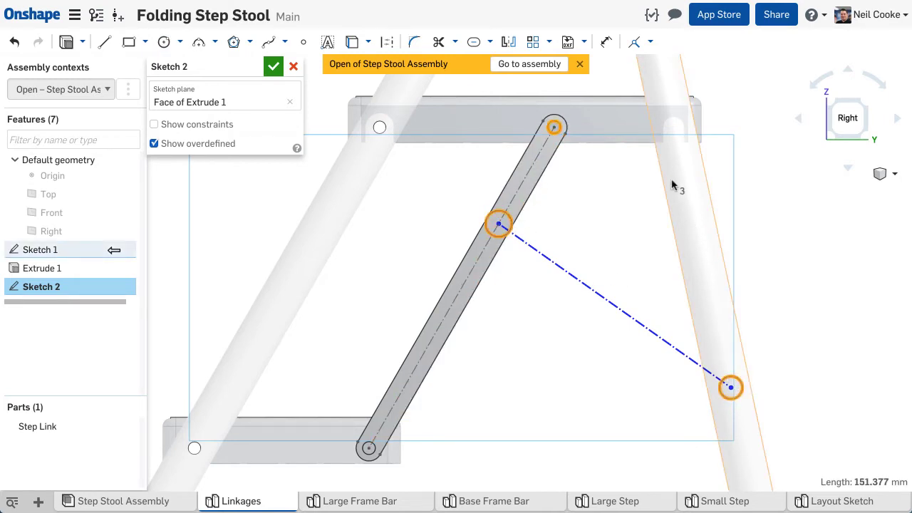
left_click(650, 42)
left_click(683, 215)
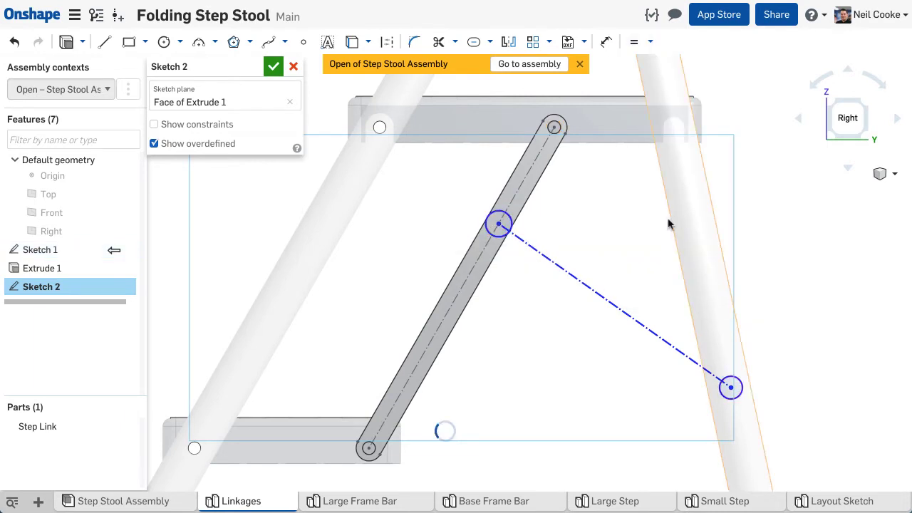
Make the construction line's upper endpoint coincident with the step link's centerline
left_click(523, 198)
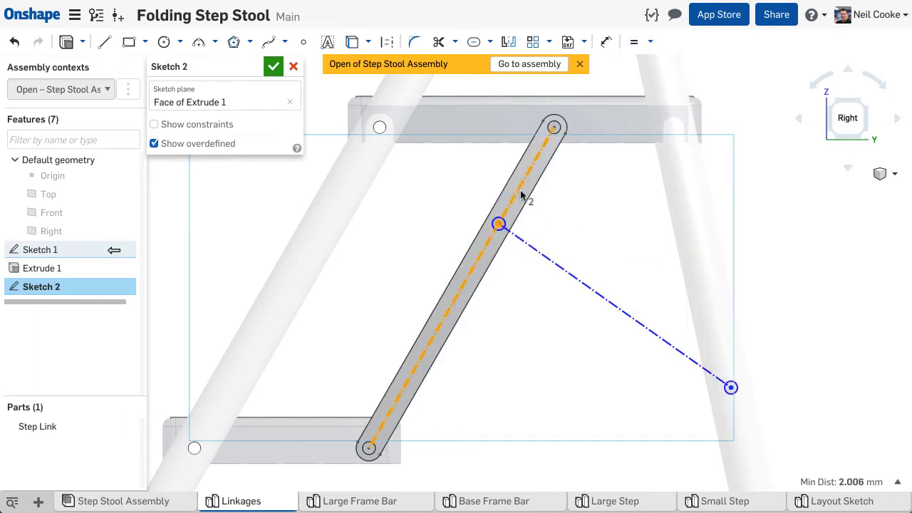
left_click(650, 42)
left_click(654, 62)
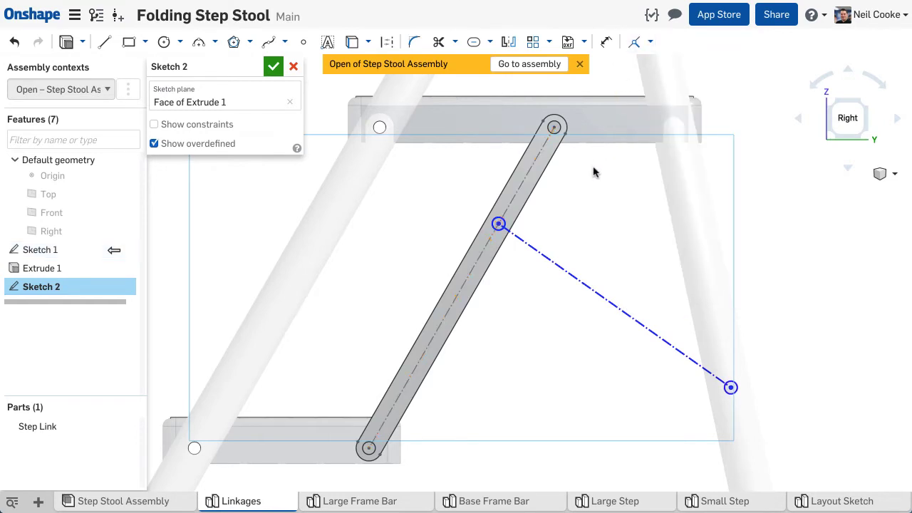
Slide the construction line's upper end up along the link's centerline and create a 20 mm wide slot around the line
mouse_move(500, 224)
left_mouse_down()
mouse_move(520, 191)
mouse_move(498, 235)
mouse_move(513, 216)
left_mouse_up()
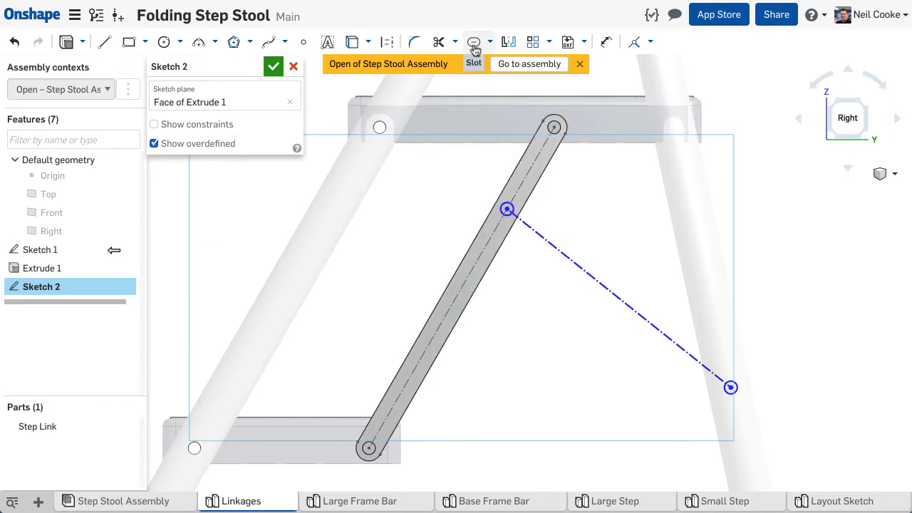
left_click(550, 238)
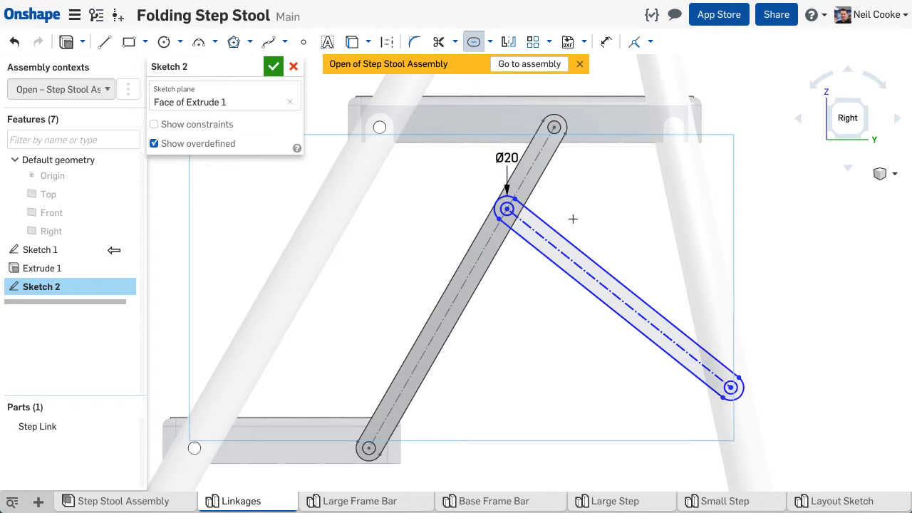
Sketch a construction line about 146 mm long from the slot's lower center down the rear leg to the back foot's top edge
mouse_move(786, 385)
middle_mouse_down()
mouse_move(701, 245)
mouse_move(691, 291)
middle_mouse_up()
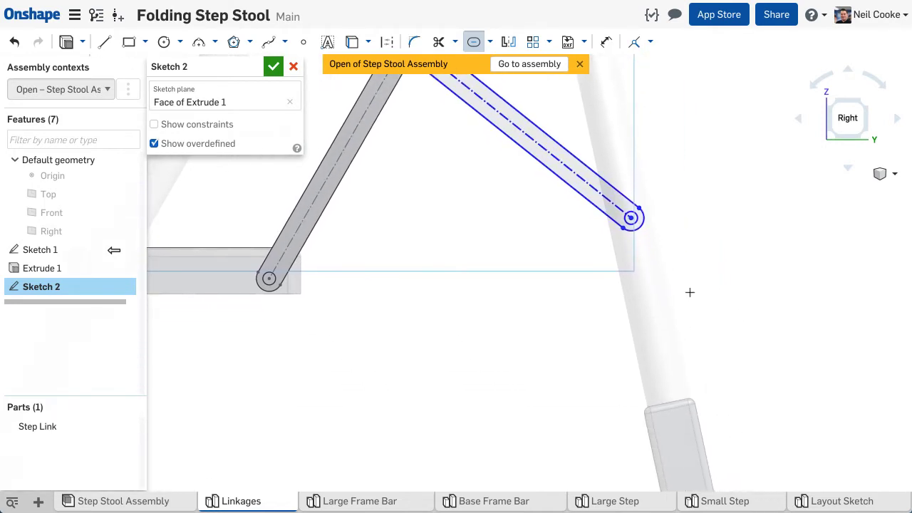
scroll(695, 299, "up", 3)
key("l")
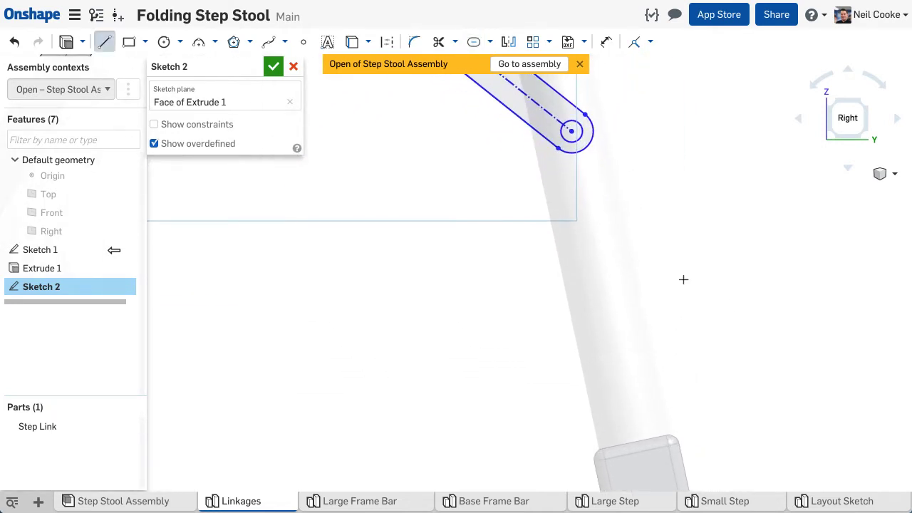
left_click(571, 131)
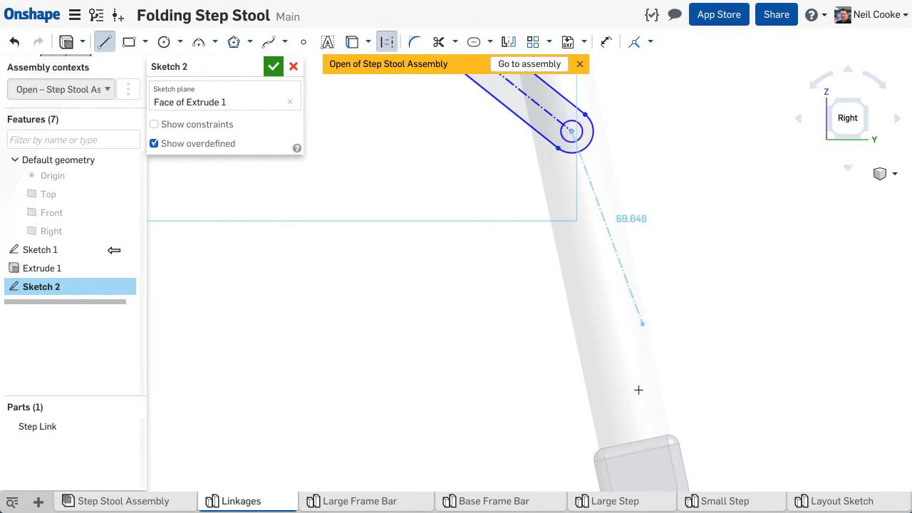
left_click(636, 440)
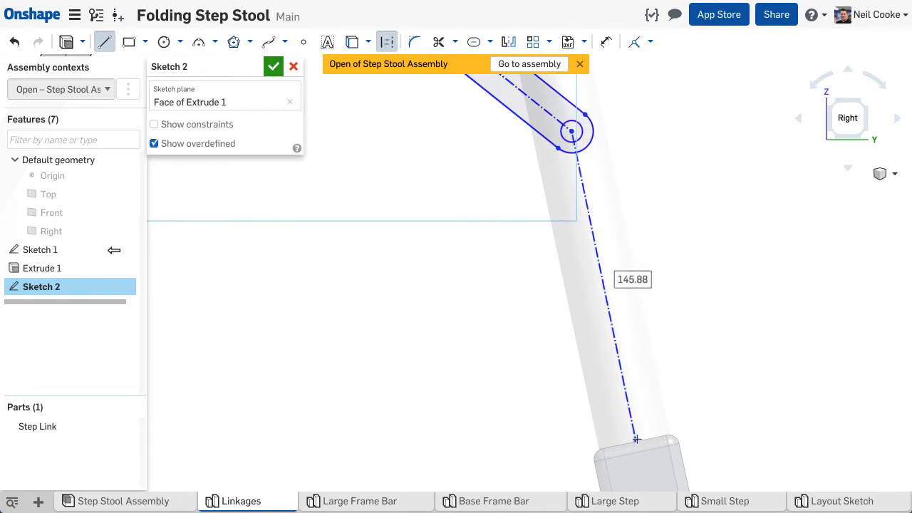
key("Escape")
Constrain the construction line's lower endpoint to the midpoint of the back foot's top edge
scroll(641, 448, "up", 5)
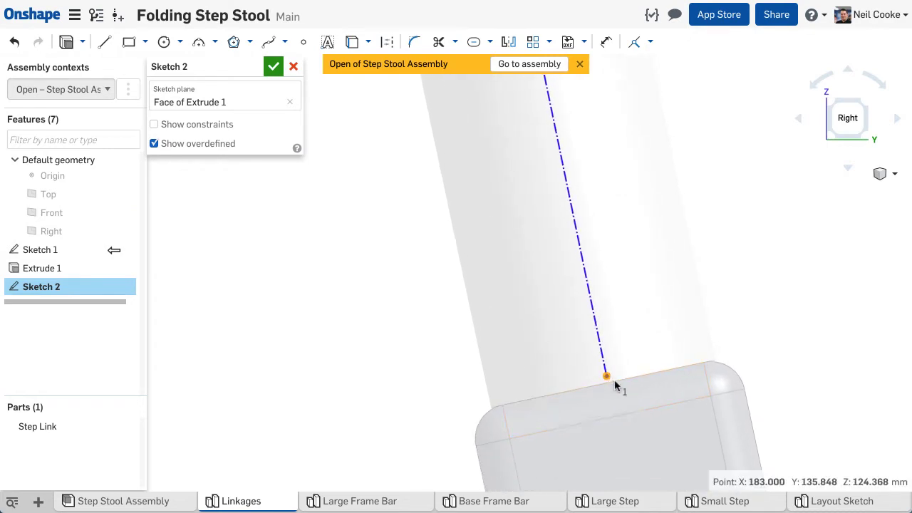
left_click(618, 383)
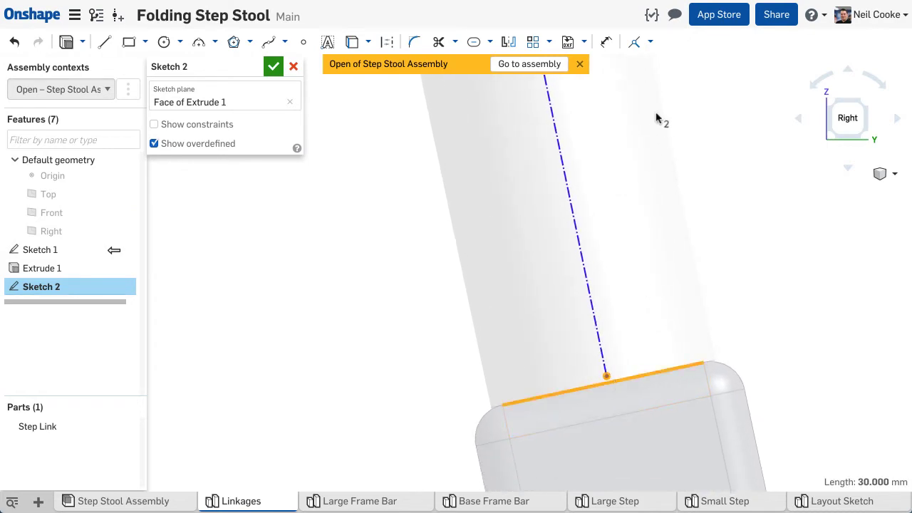
left_click(652, 43)
left_click(694, 236)
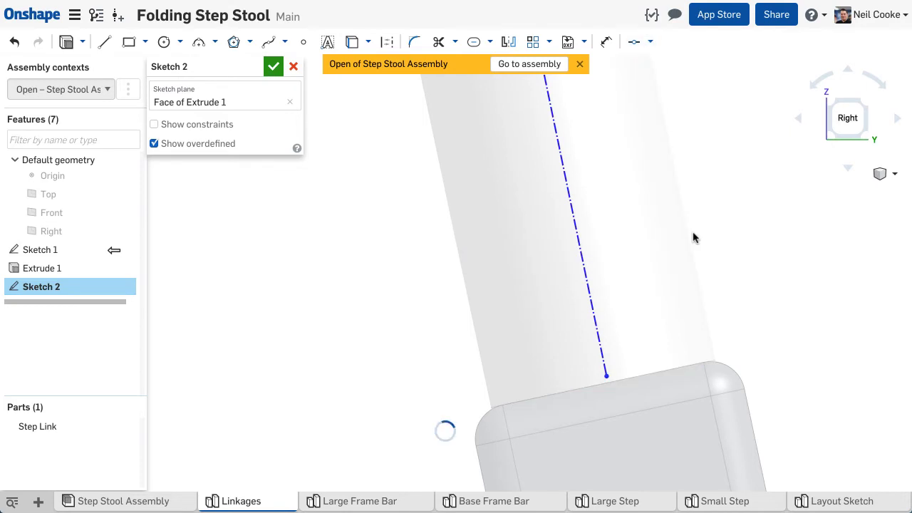
Constrain the rear leg's construction line perpendicular to the back foot's top edge
left_click(600, 368)
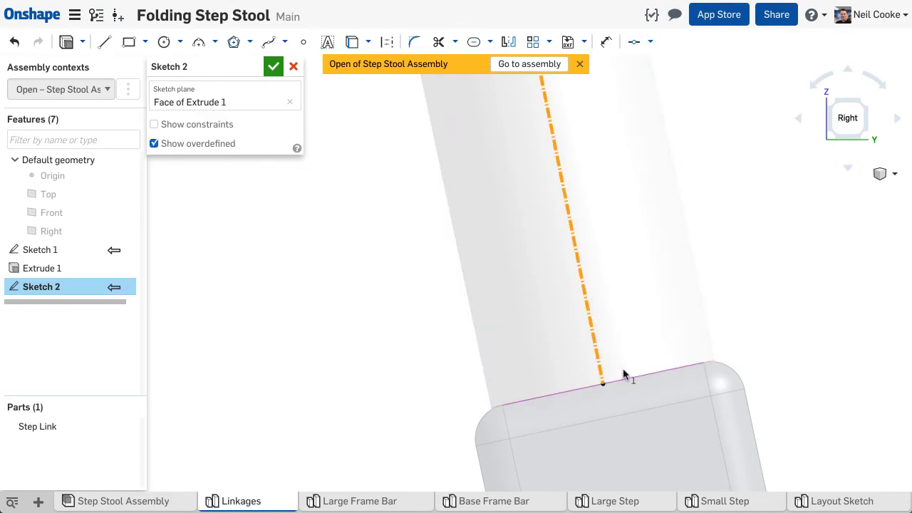
left_click(629, 380)
left_click(651, 42)
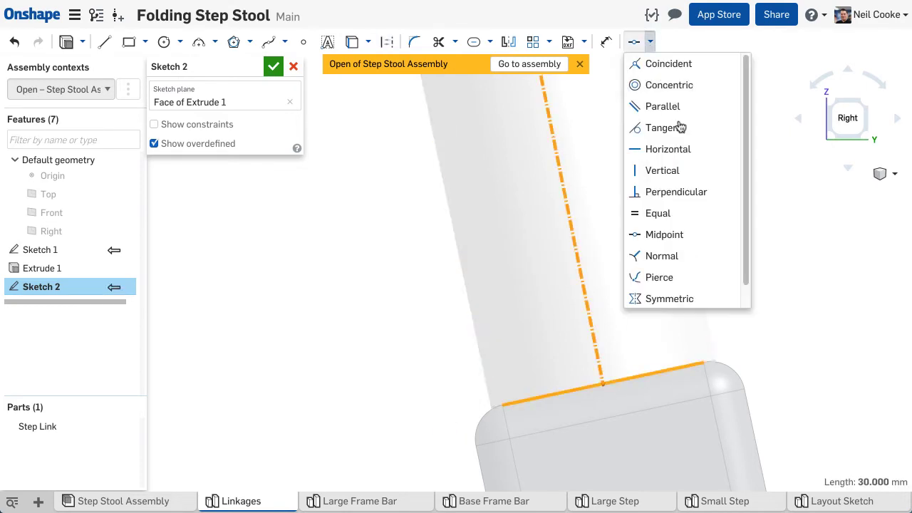
left_click(693, 192)
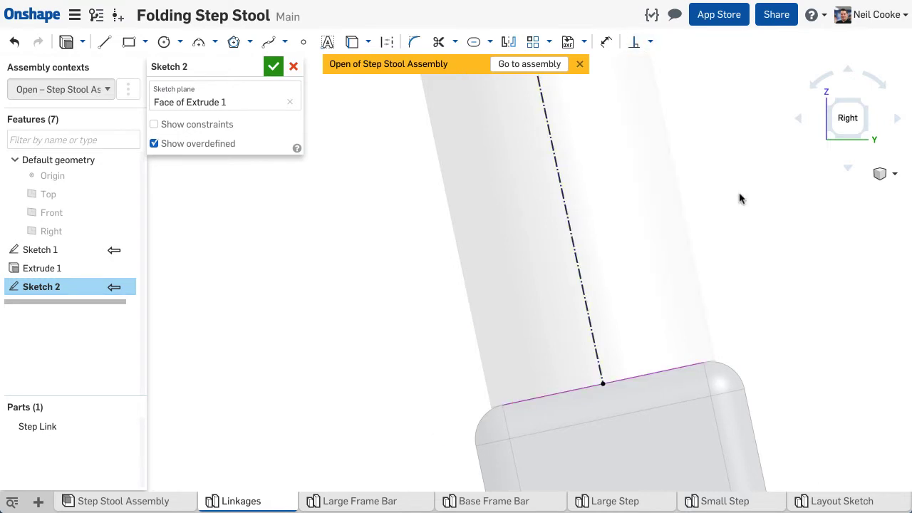
Adjust the slot's lower end along the rear leg's construction line and its upper end along the step link's centerline
scroll(743, 197, "down", 5)
scroll(737, 279, "down", 3)
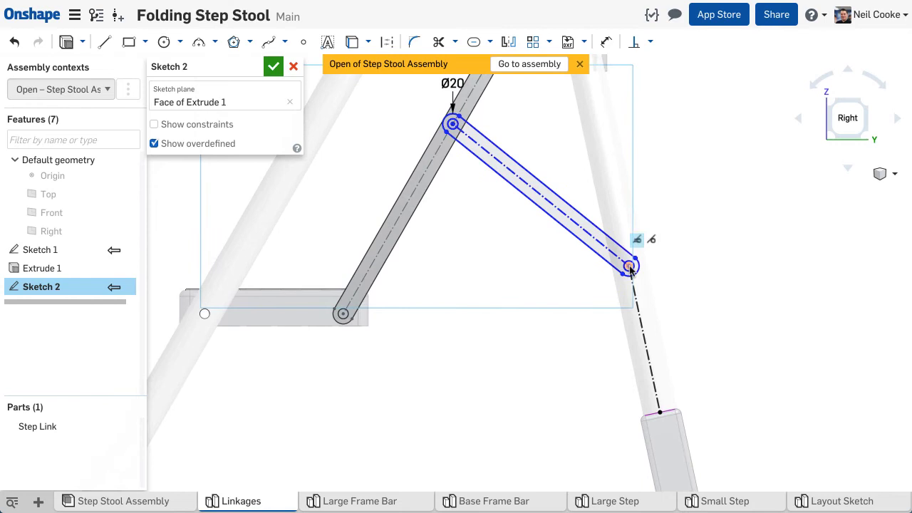
mouse_move(629, 268)
left_mouse_down()
mouse_move(614, 182)
mouse_move(636, 265)
left_mouse_up()
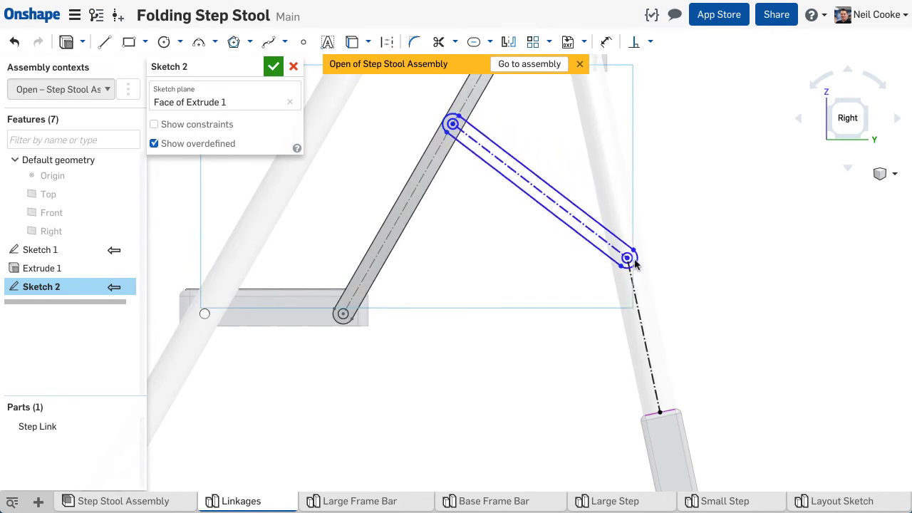
mouse_move(453, 123)
left_mouse_down()
mouse_move(466, 95)
mouse_move(437, 143)
mouse_move(456, 122)
left_mouse_up()
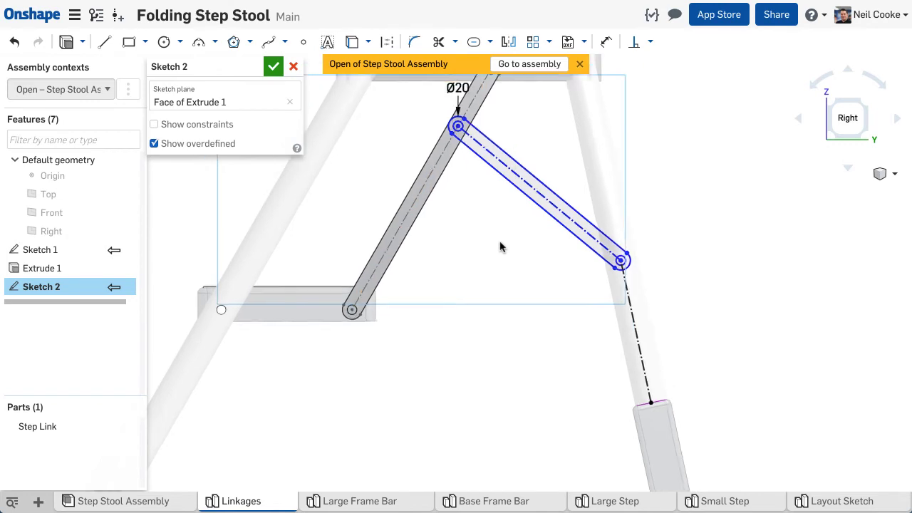
Extrude the Sketch 2 slot profile as a new solid part with a blind end condition
scroll(501, 248, "down", 3)
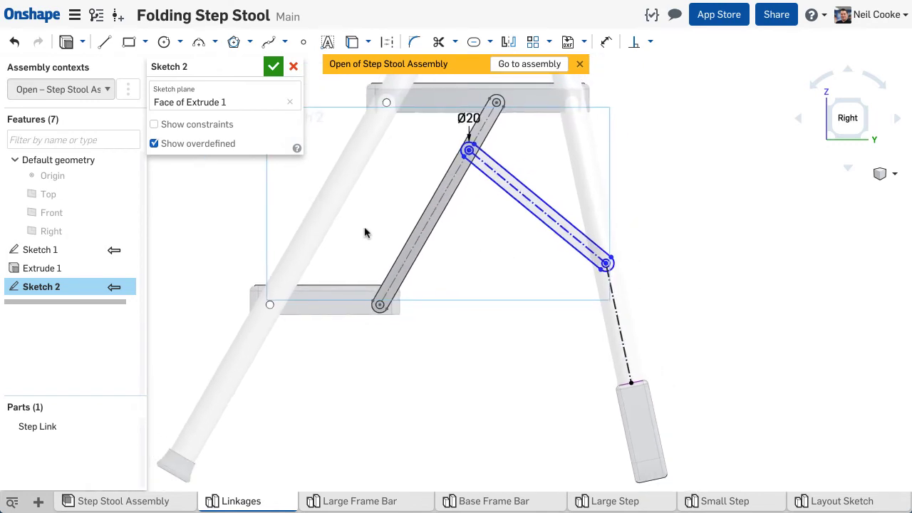
left_click(67, 44)
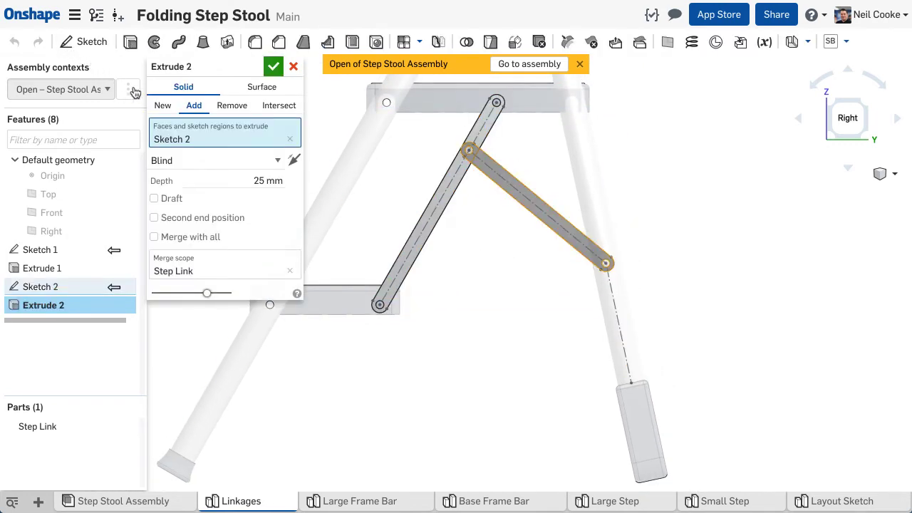
left_click(163, 107)
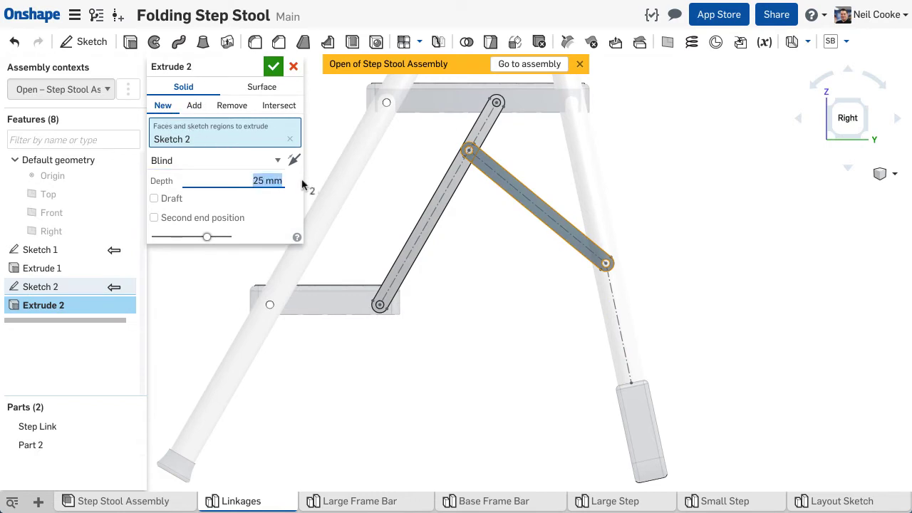
left_click(273, 68)
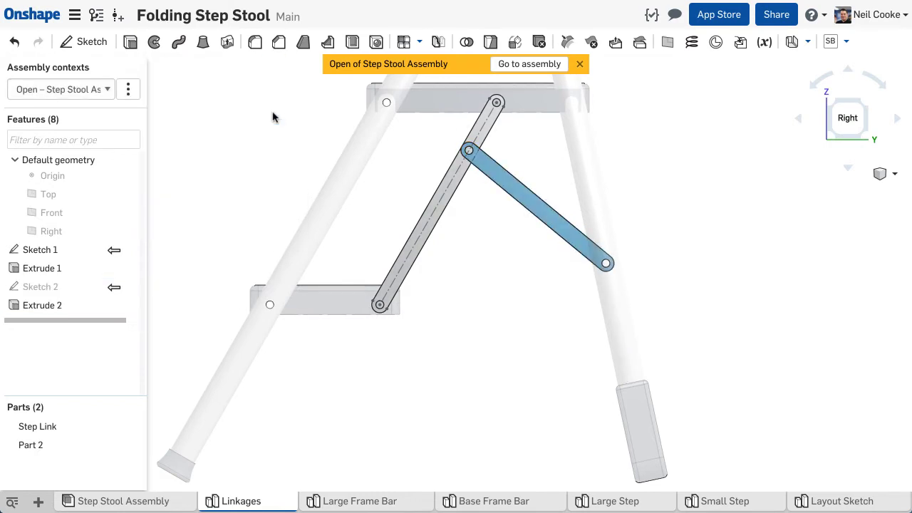
Cut a through-all hole in the Step Link from Sketch 2's upper pivot circle, showing the sketch for selection and hiding it again
left_click(130, 287)
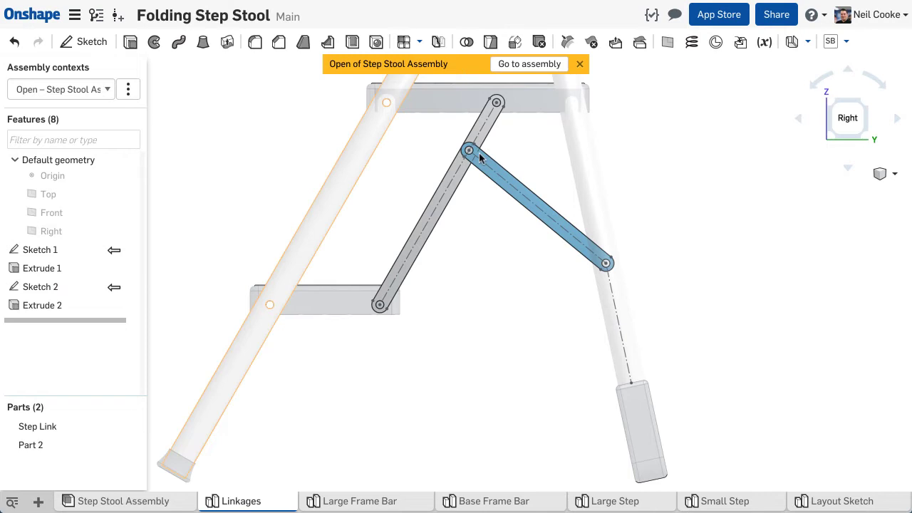
right_click_drag(463, 153, 479, 144)
scroll(477, 146, "up", 10)
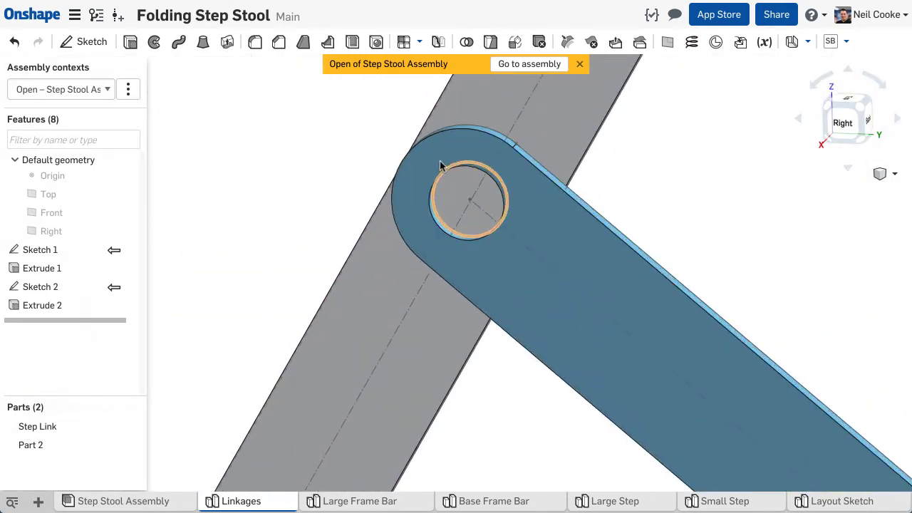
left_click(452, 184)
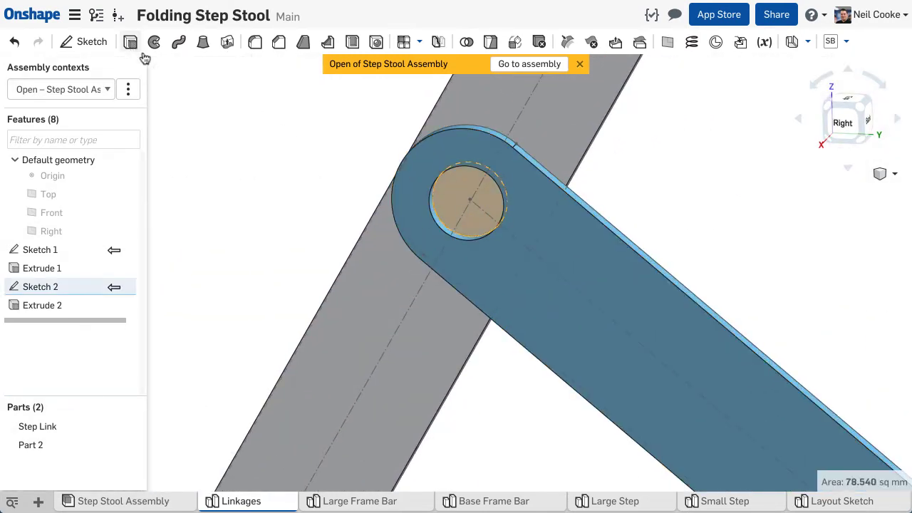
left_click(131, 41)
left_click(231, 104)
left_click(235, 159)
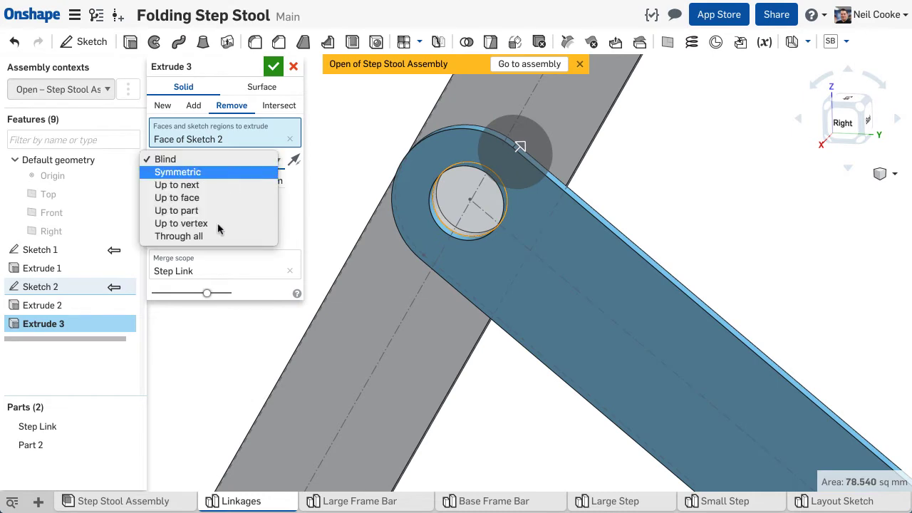
left_click(201, 236)
left_click(273, 66)
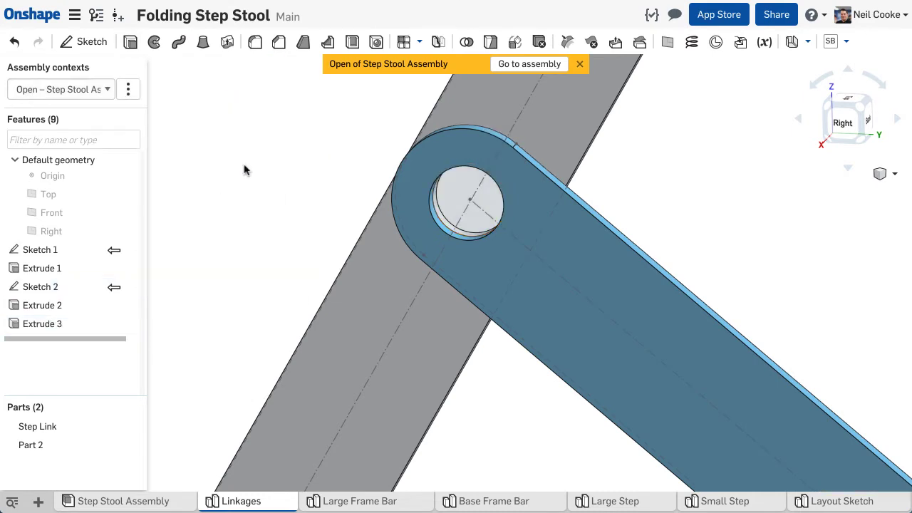
left_click(128, 287)
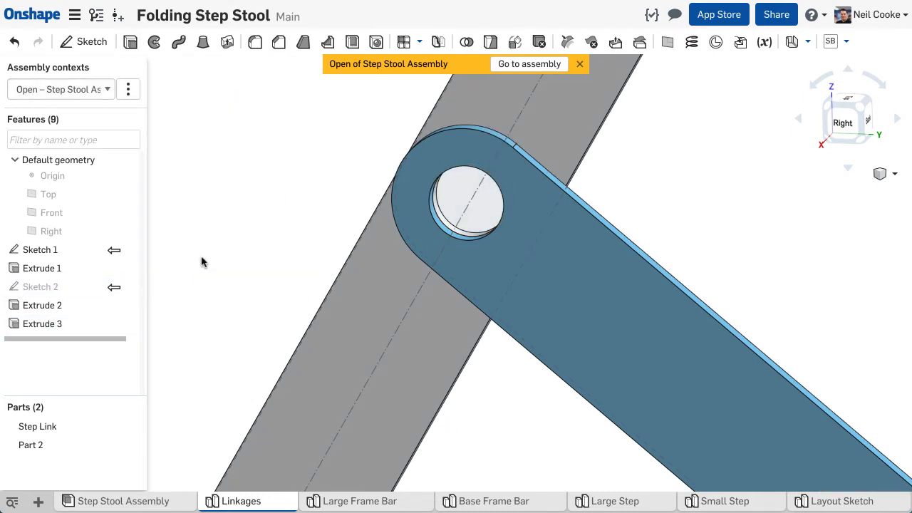
Return to the step stool assembly and fold the rear leg and both steps in against the front frame
key("f")
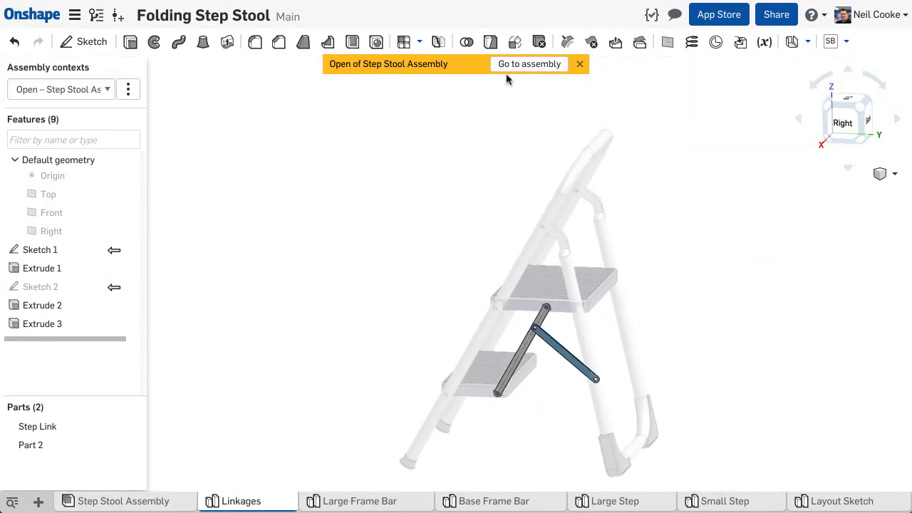
left_click(513, 68)
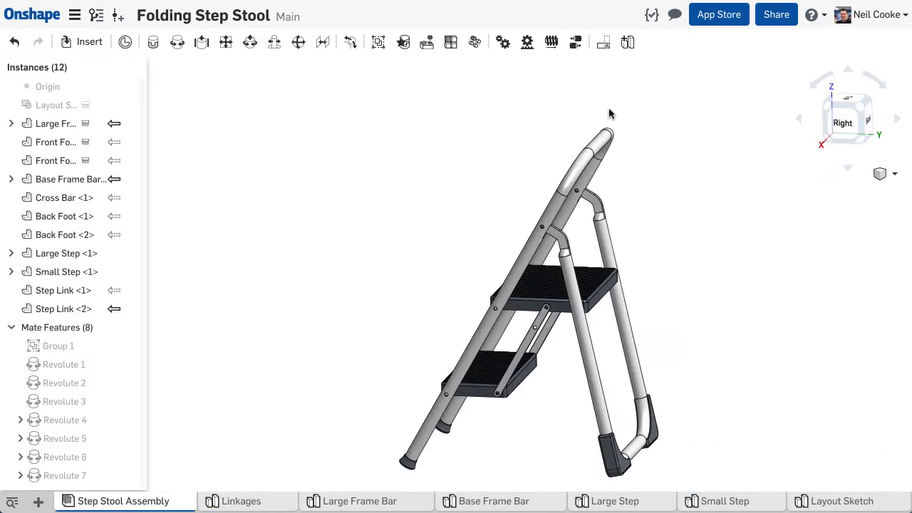
left_click(828, 130)
scroll(712, 290, "up", 2)
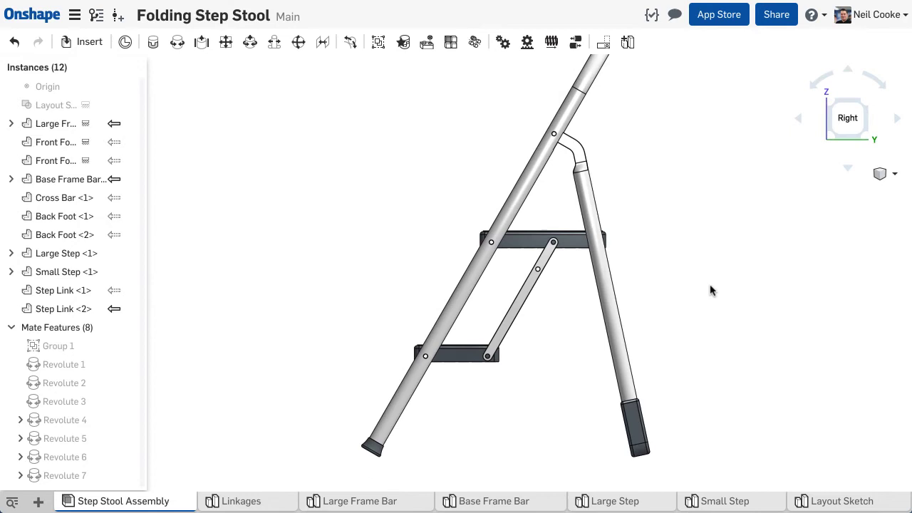
left_click_drag(628, 347, 431, 353)
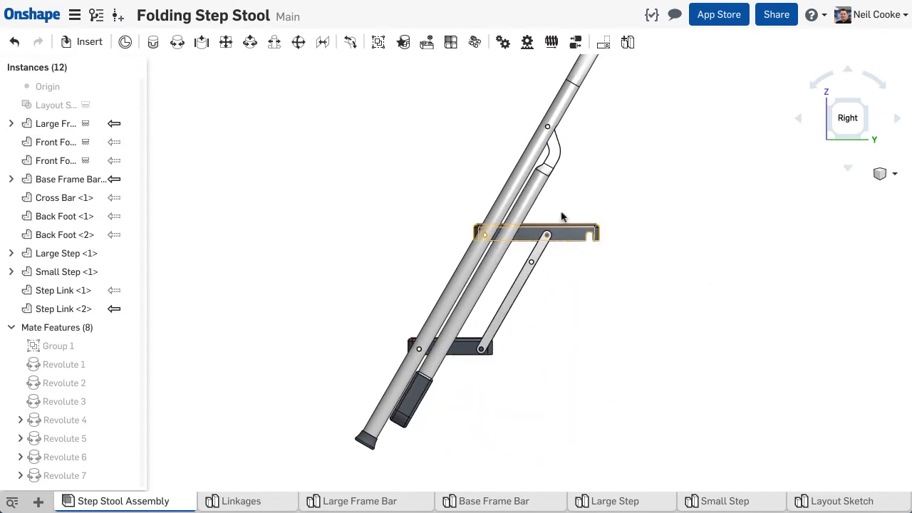
left_click_drag(563, 212, 521, 162)
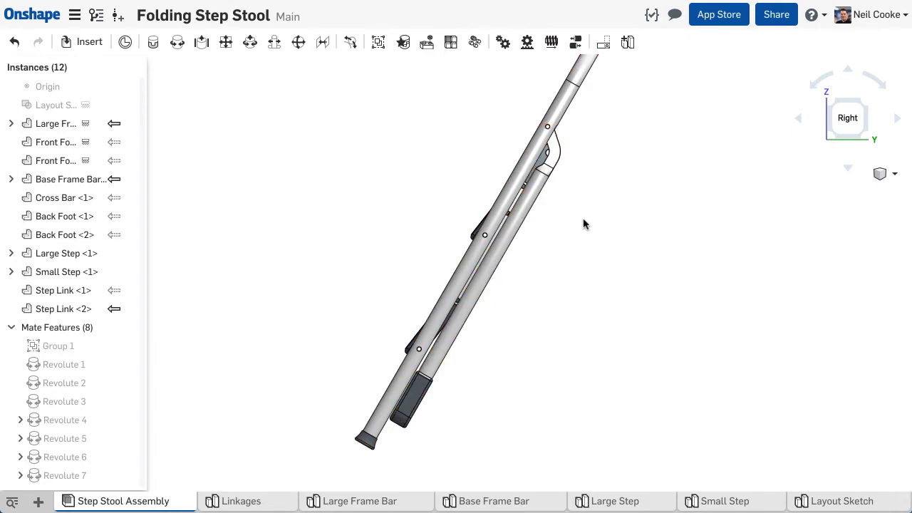
Edit the Step Link in context with the stool folded and open Sketch 2 for editing
right_click(505, 228)
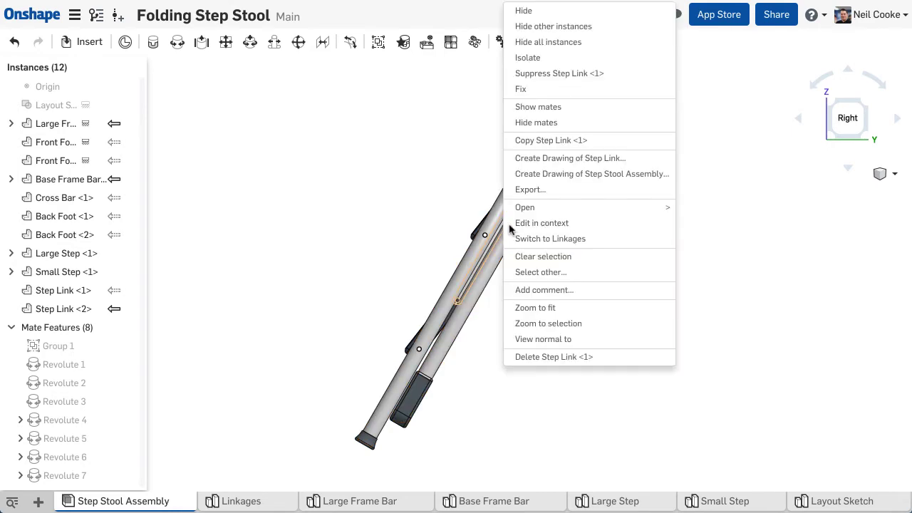
left_click(542, 223)
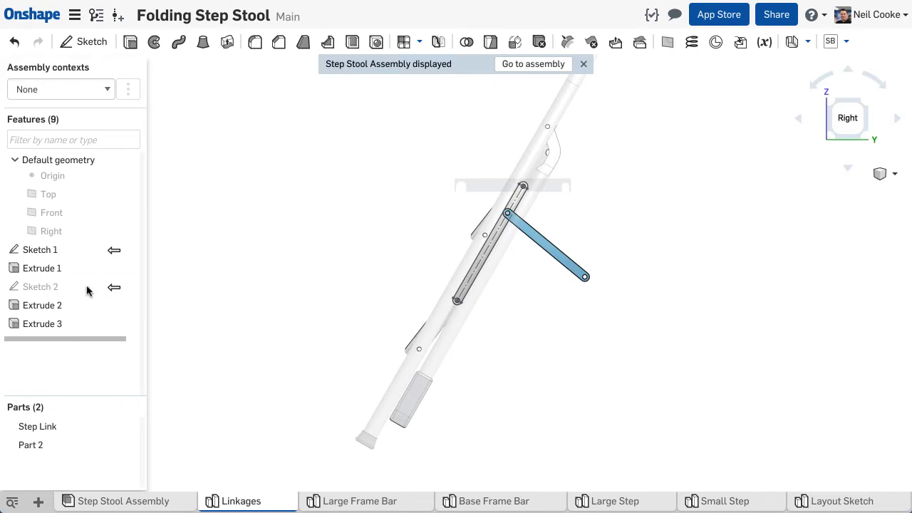
double_click(74, 288)
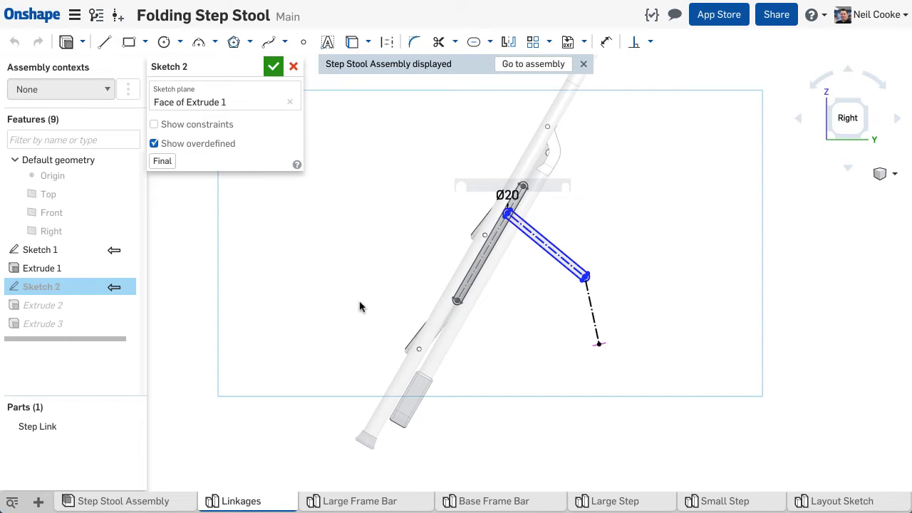
Sketch two connected construction lines, about 253 mm and 140 mm long, from the slot's upper center down the folded rear leg toward the back foot
key("l")
key("q")
scroll(513, 285, "up", 5)
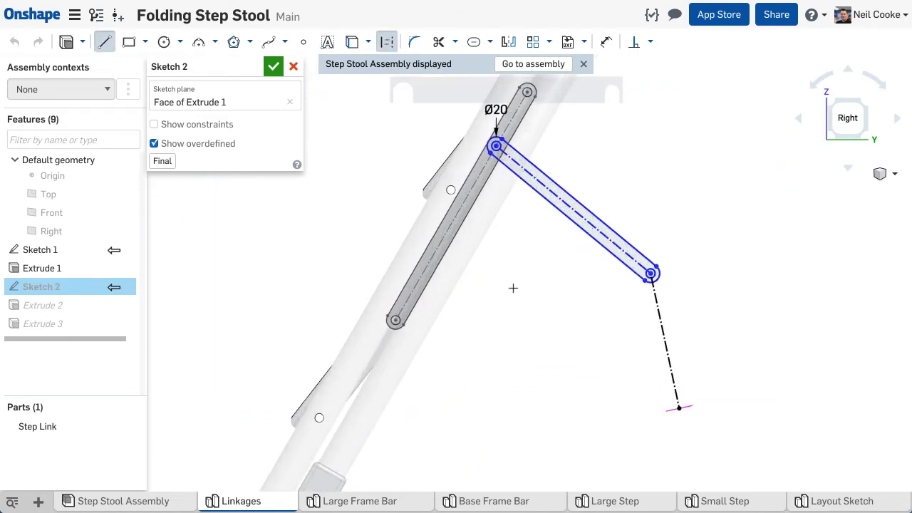
middle_click_drag(527, 255, 539, 223)
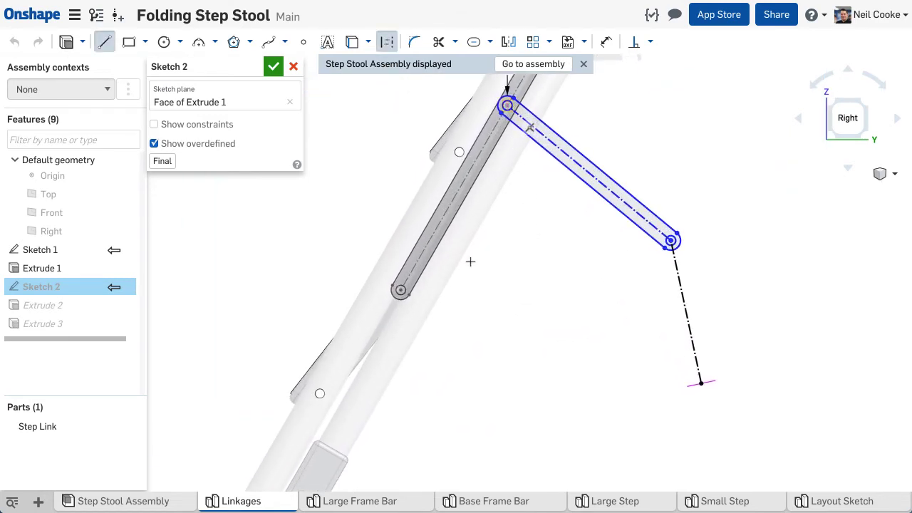
left_click_drag(506, 106, 412, 330)
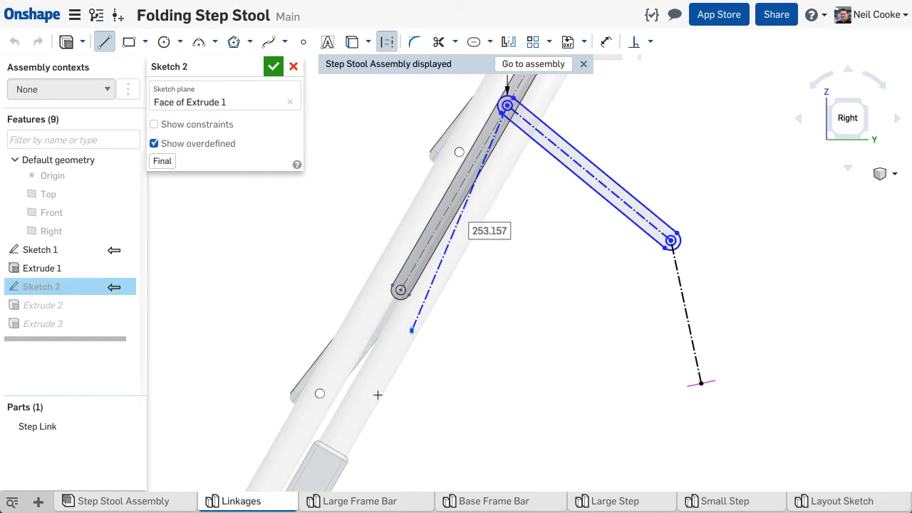
left_click(342, 444)
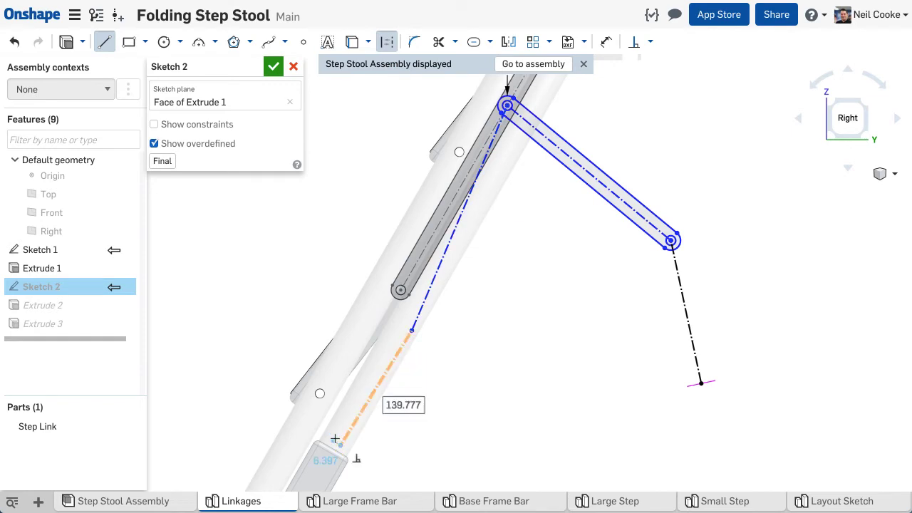
key("Escape")
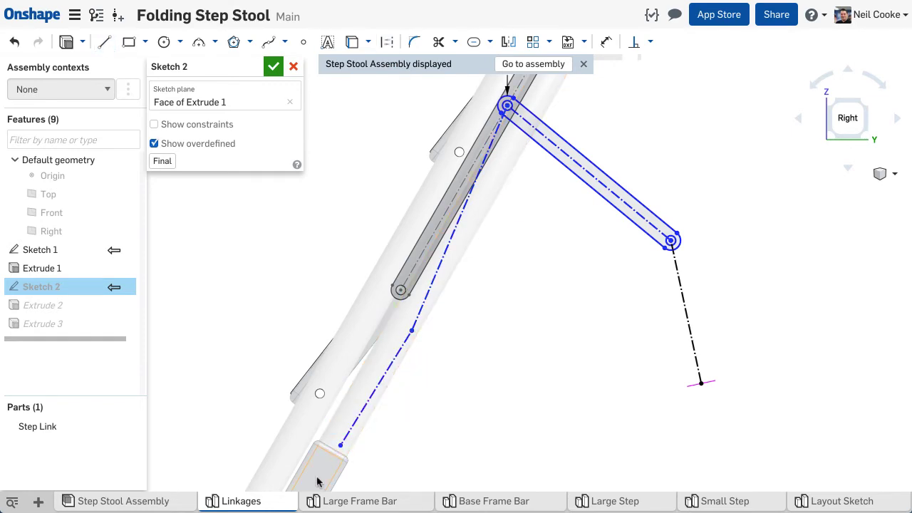
Constrain the lower construction line's endpoint to the midpoint of the folded back foot's top edge
scroll(319, 481, "down", 10)
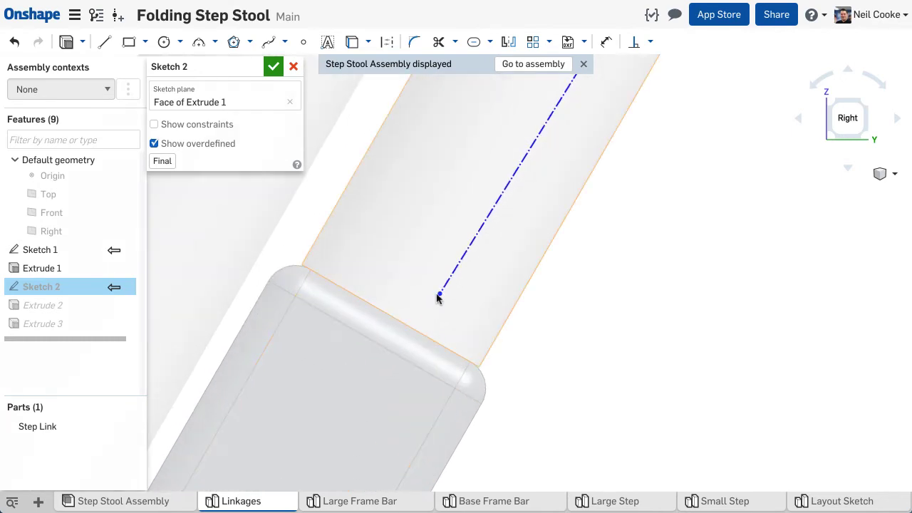
left_click(439, 293)
left_click(406, 325)
left_click(650, 41)
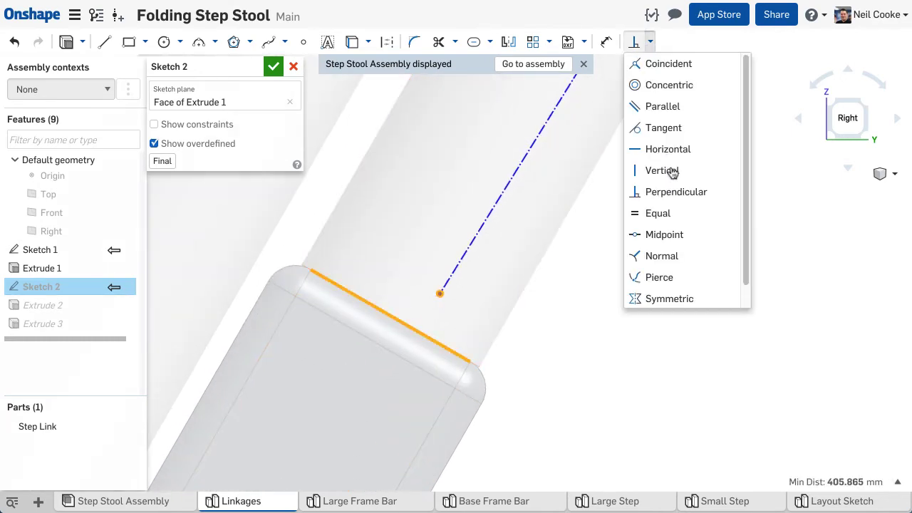
left_click(681, 236)
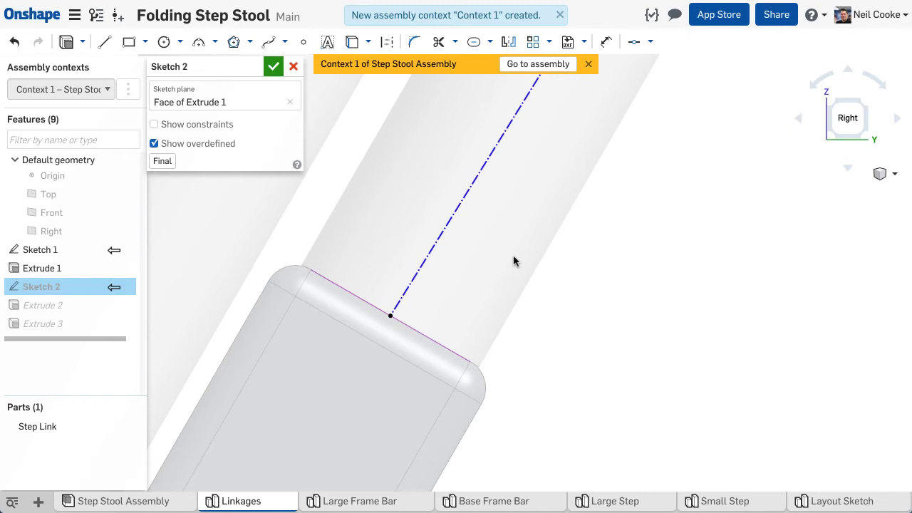
Make the lower construction line perpendicular to the folded back foot's top edge
left_click(408, 291)
left_click(414, 327)
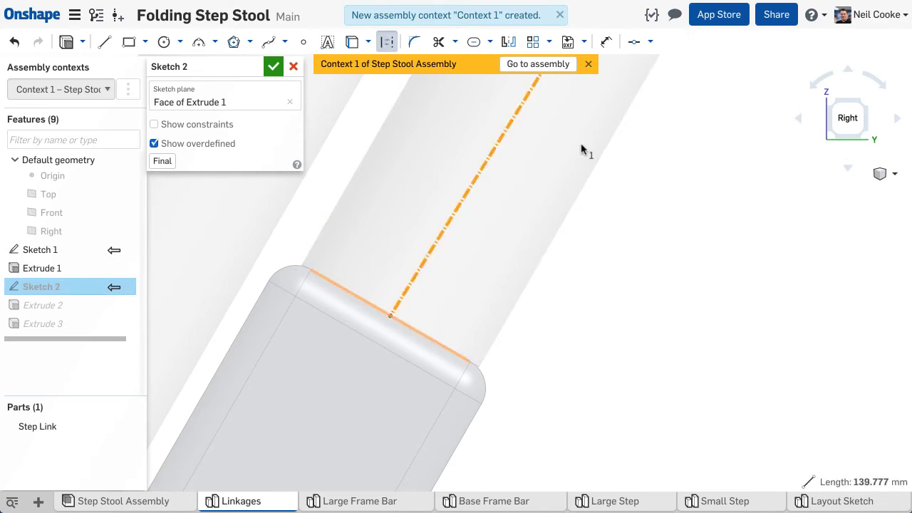
left_click(651, 42)
left_click(672, 192)
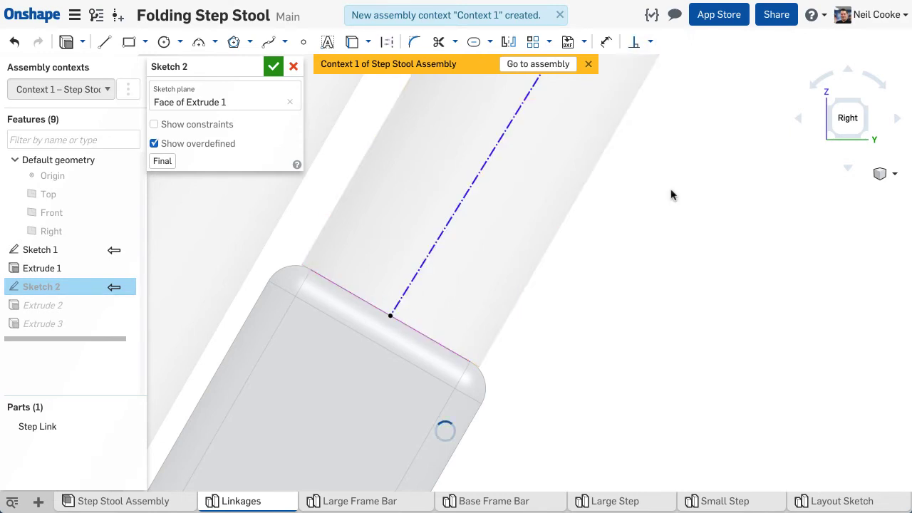
scroll(672, 204, "down", 5)
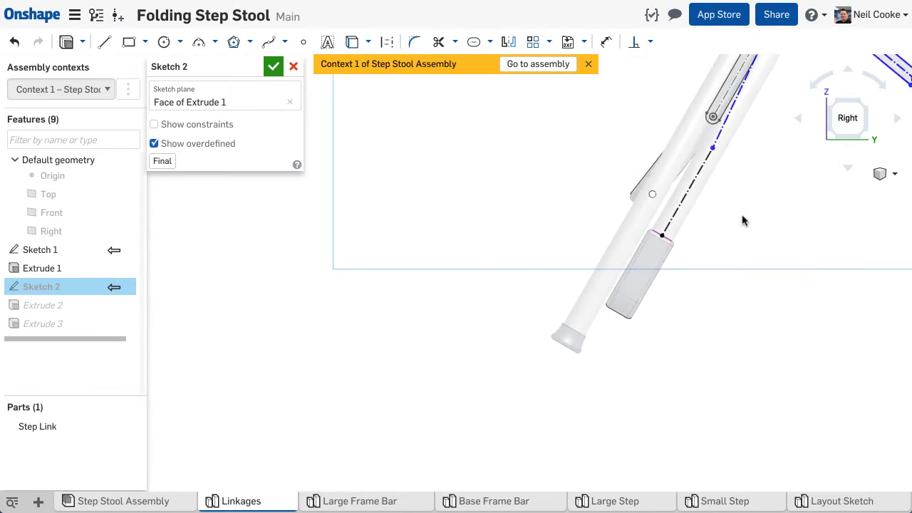
Make the folded layout's lower and upper construction lines equal in length to the open layout's lower line and the new link's centerline
middle_click_drag(742, 221, 450, 349)
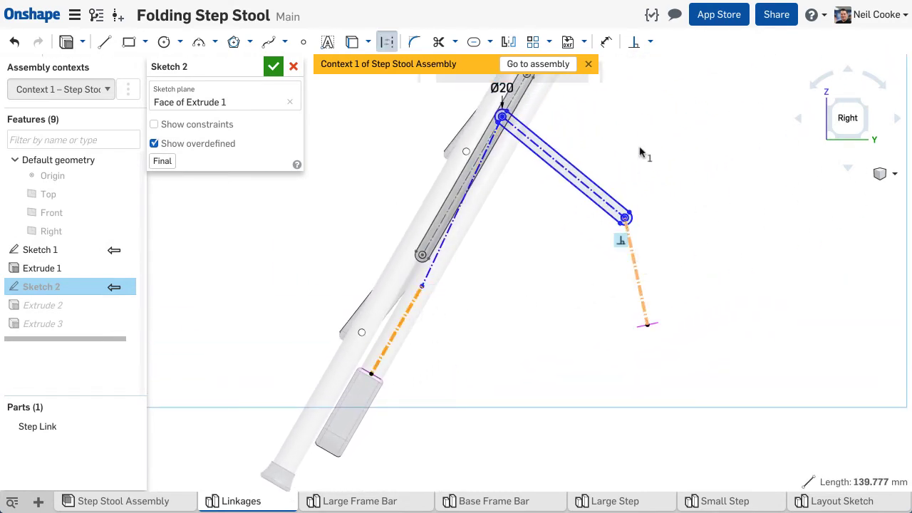
left_click(651, 45)
left_click(691, 212)
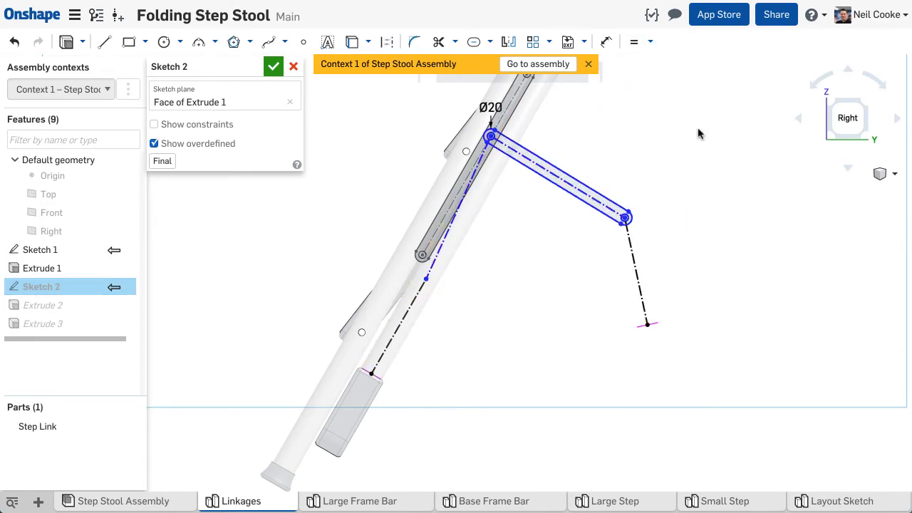
mouse_move(626, 217)
left_mouse_down()
mouse_move(634, 171)
mouse_move(619, 305)
mouse_move(629, 249)
mouse_move(623, 147)
mouse_move(612, 214)
left_mouse_up()
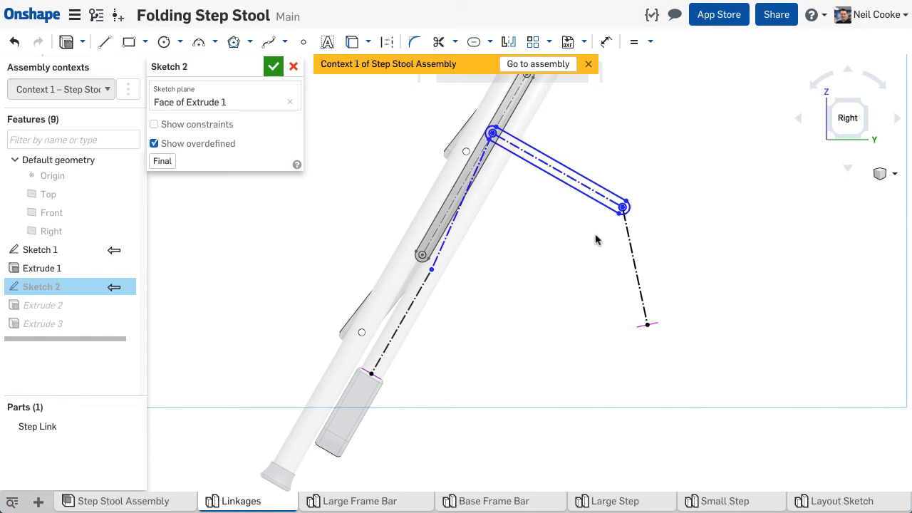
Dimension the new link's upper pivot 125 mm from the step link's upper hole center and finish Sketch 2
right_click_drag(568, 234, 466, 218)
scroll(562, 129, "up", 2)
scroll(562, 129, "up", 5)
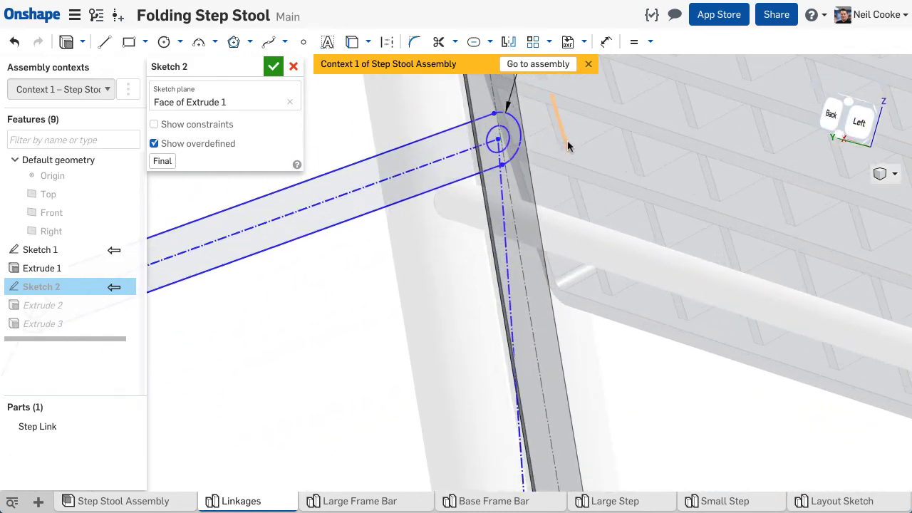
right_click_drag(572, 164, 586, 234)
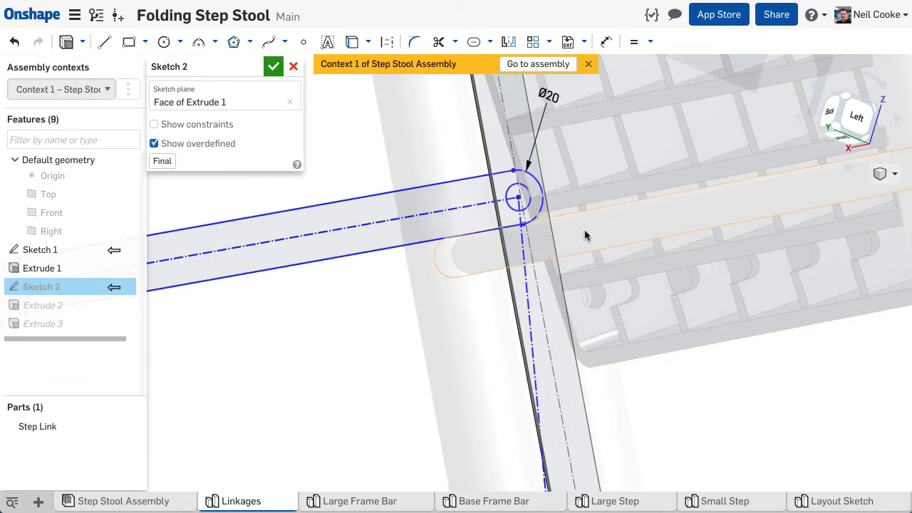
scroll(585, 229, "down", 5)
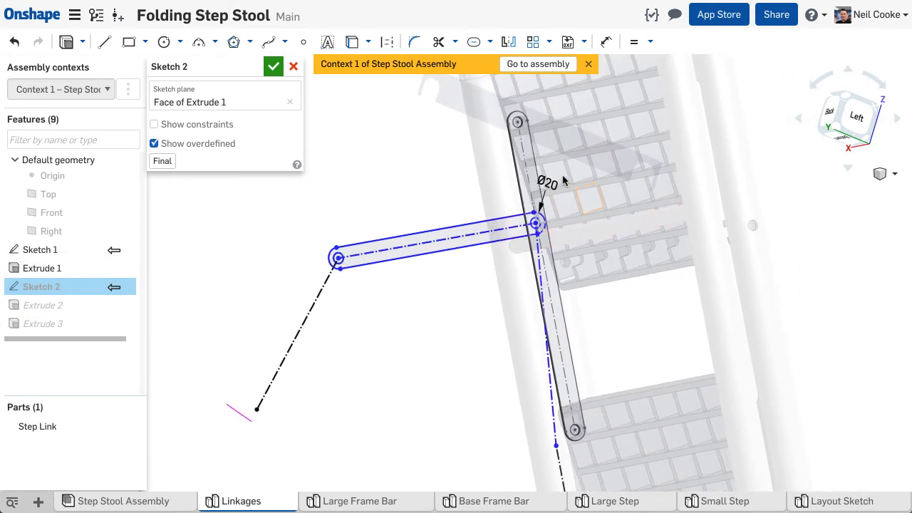
key("u")
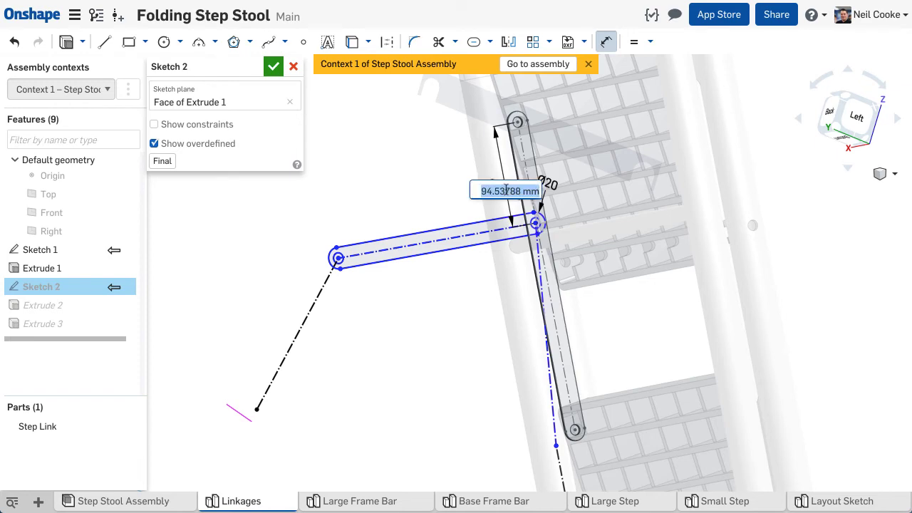
key("Return")
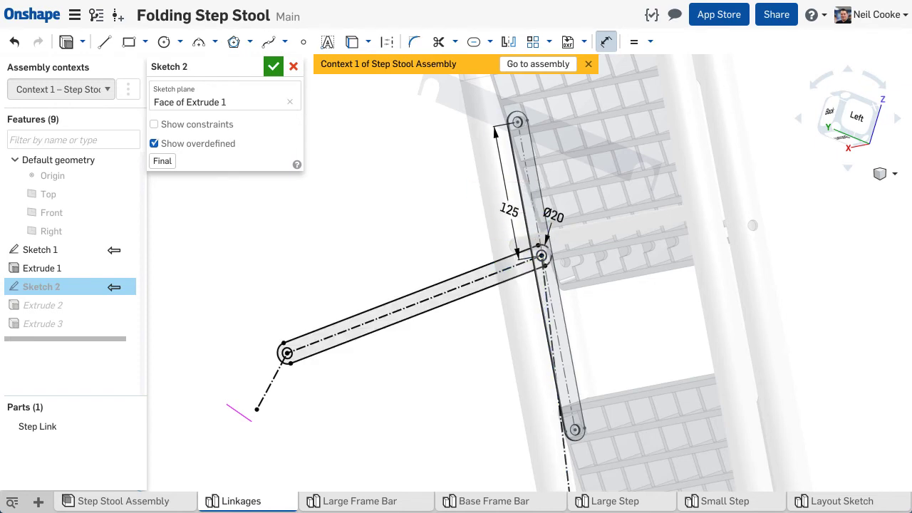
scroll(539, 245, "up", 5)
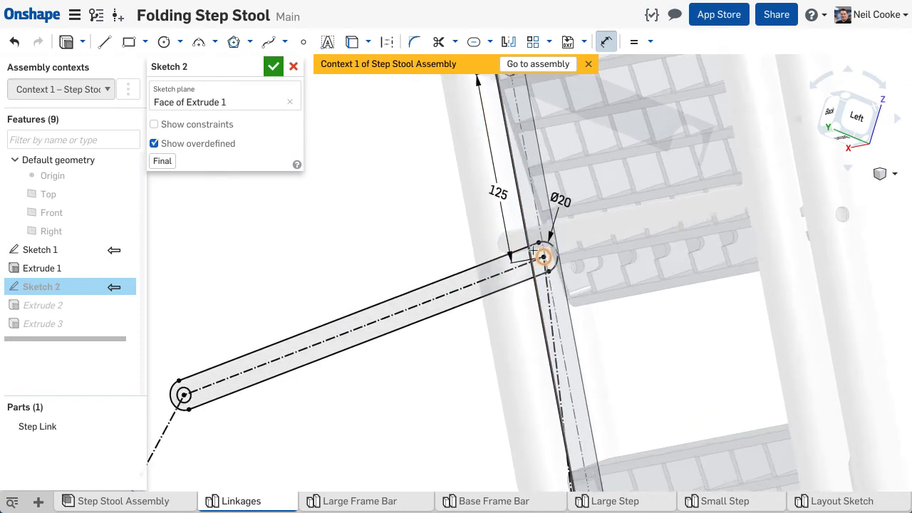
scroll(502, 235, "down", 5)
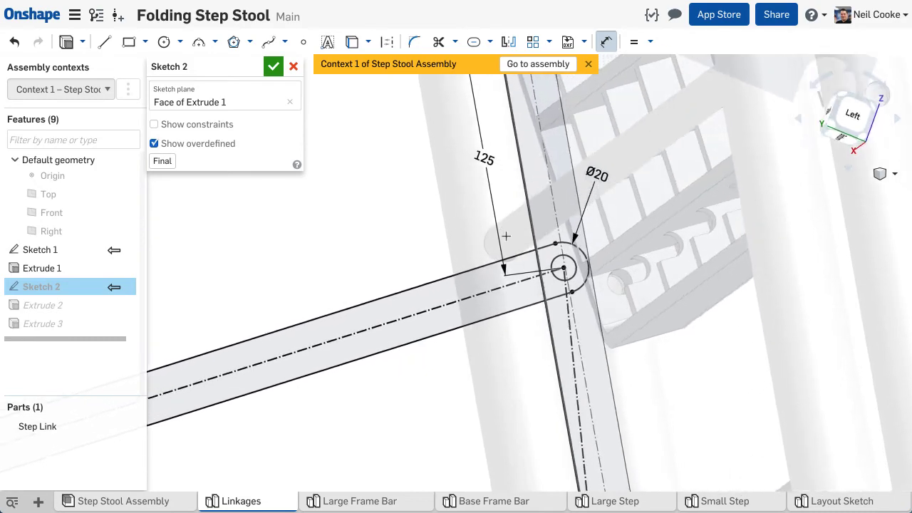
scroll(518, 246, "down", 4)
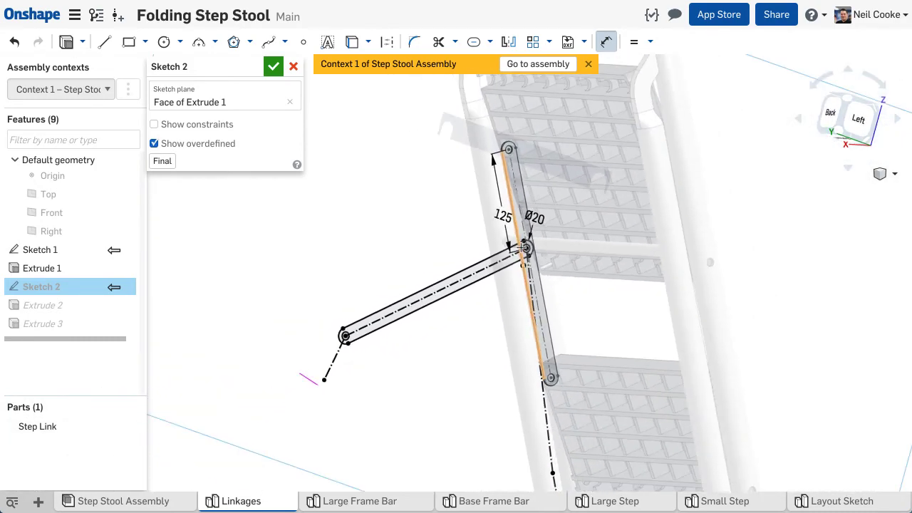
left_click(273, 67)
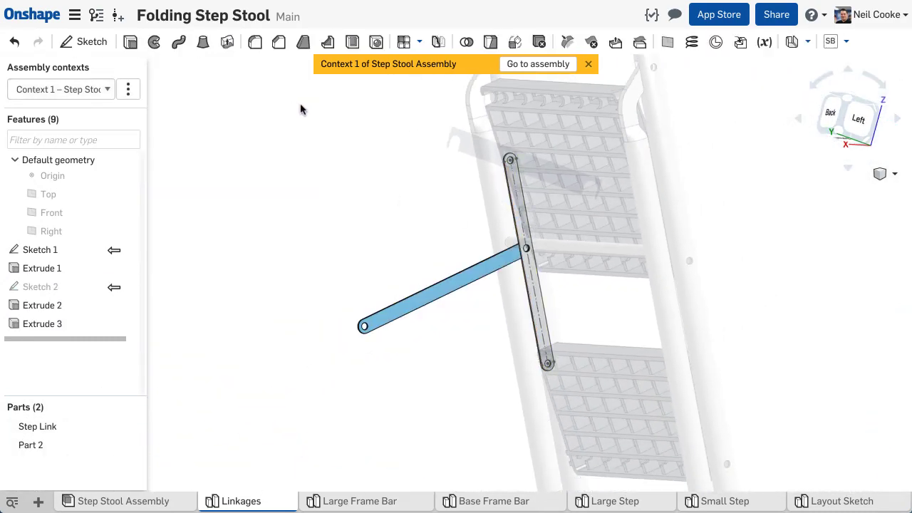
Return to the step stool assembly and insert Part 2 from the Linkages Part Studio in the open stool
left_click(519, 66)
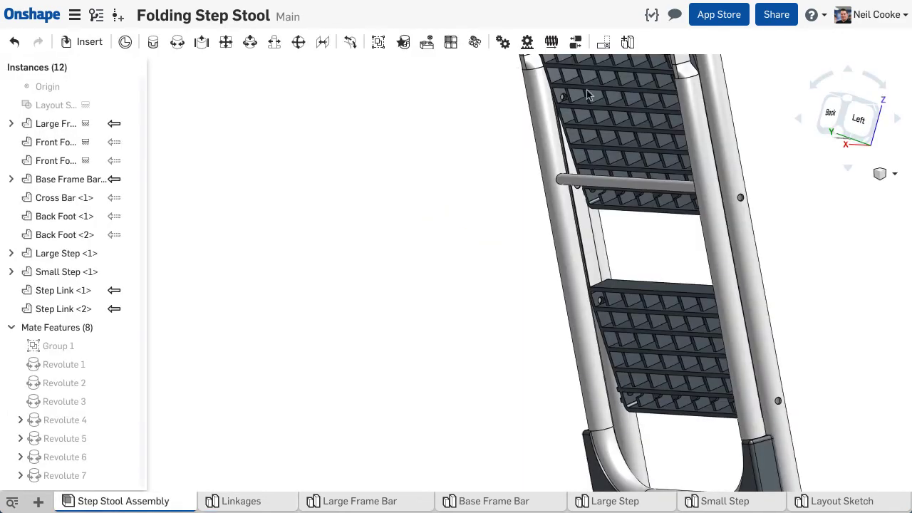
left_click(831, 121)
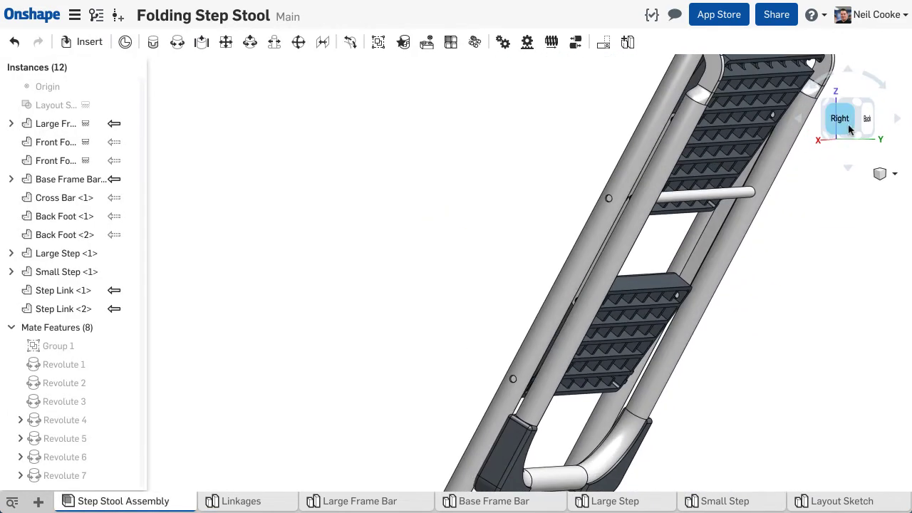
left_click(841, 117)
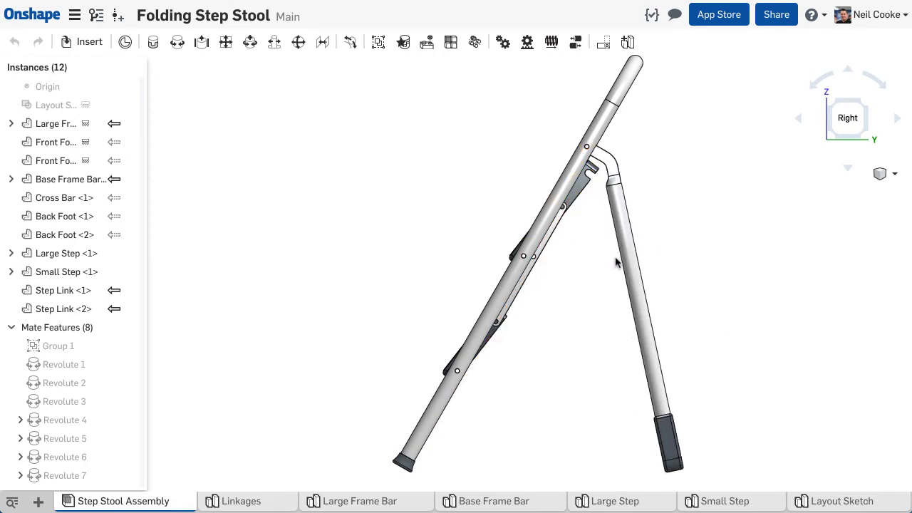
left_click(92, 45)
left_click(153, 314)
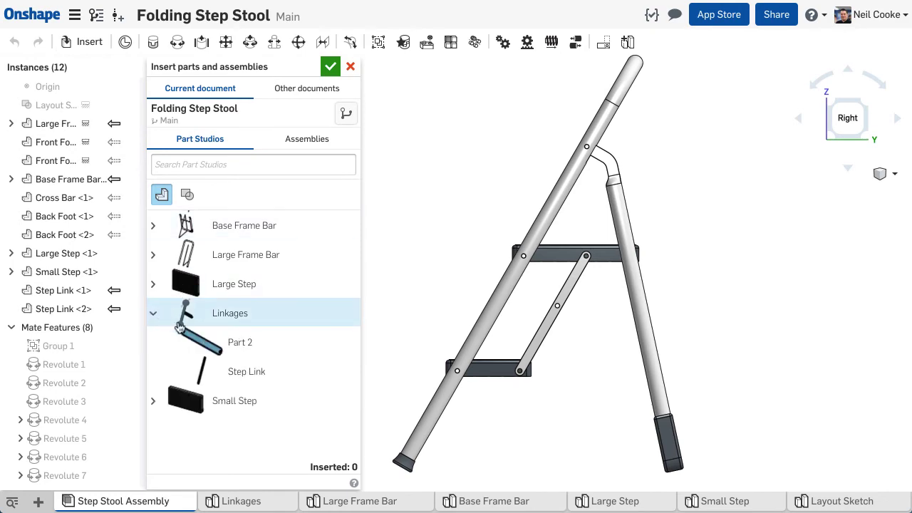
left_click(234, 343)
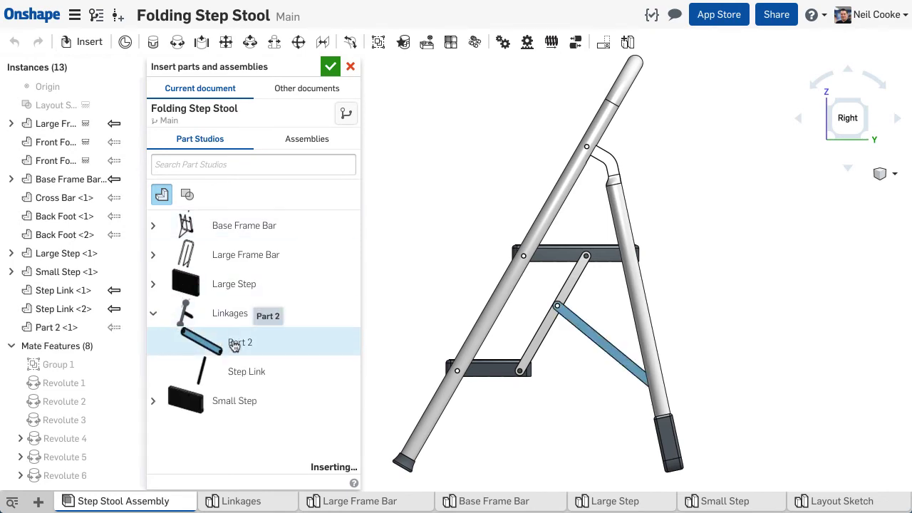
left_click(331, 67)
Edit the Base Frame Bar in context and project Part 2's lower hole edge into a new sketch on the link's face
right_click_drag(698, 216, 542, 399)
scroll(505, 433, "up", 5)
scroll(503, 388, "up", 8)
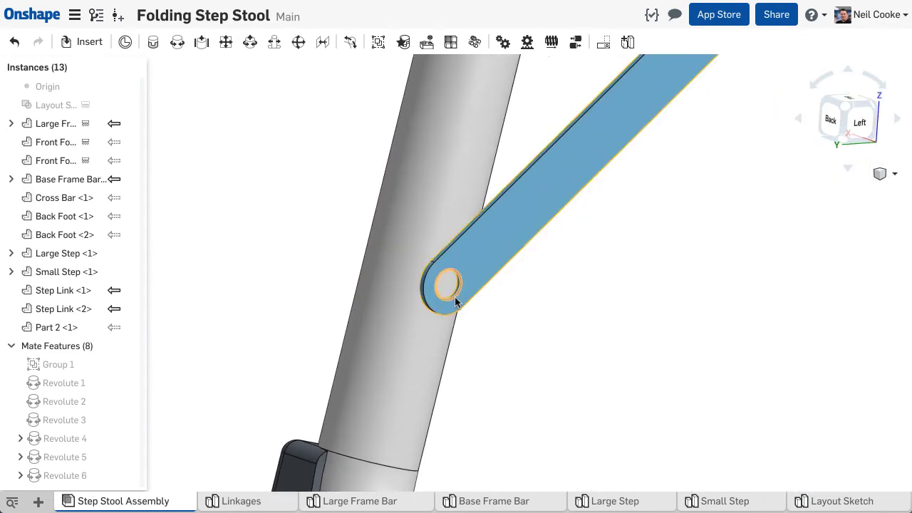
right_click(402, 290)
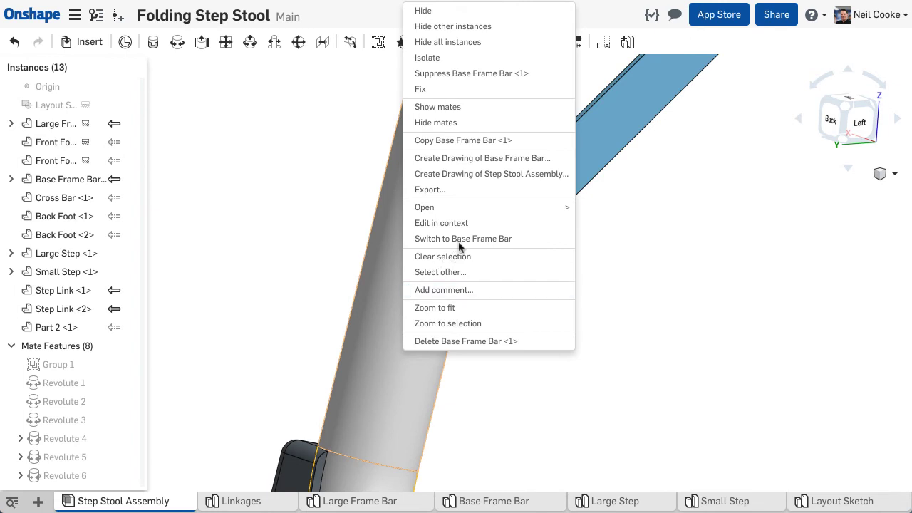
left_click(467, 226)
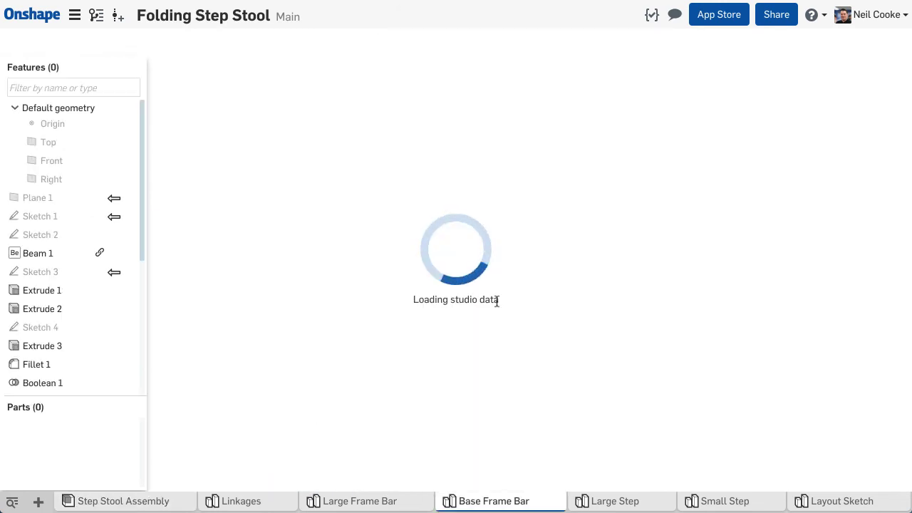
left_click(483, 269)
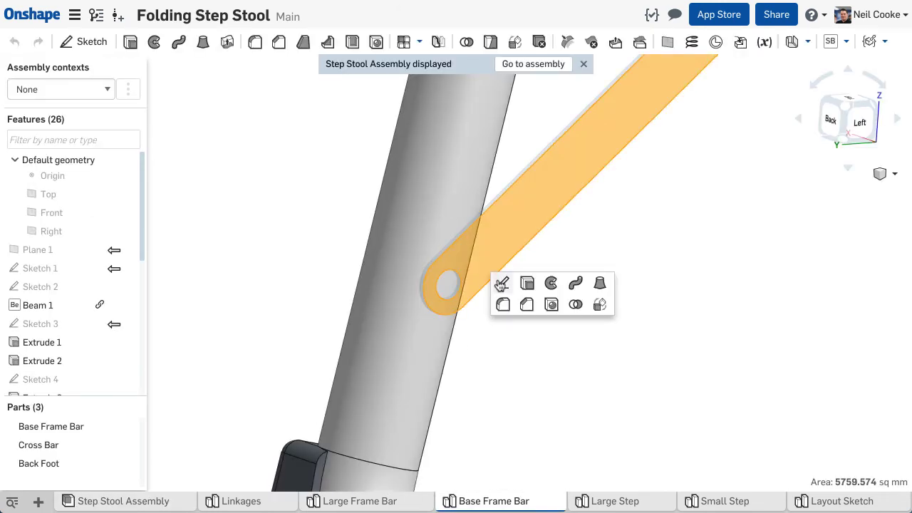
left_click(501, 285)
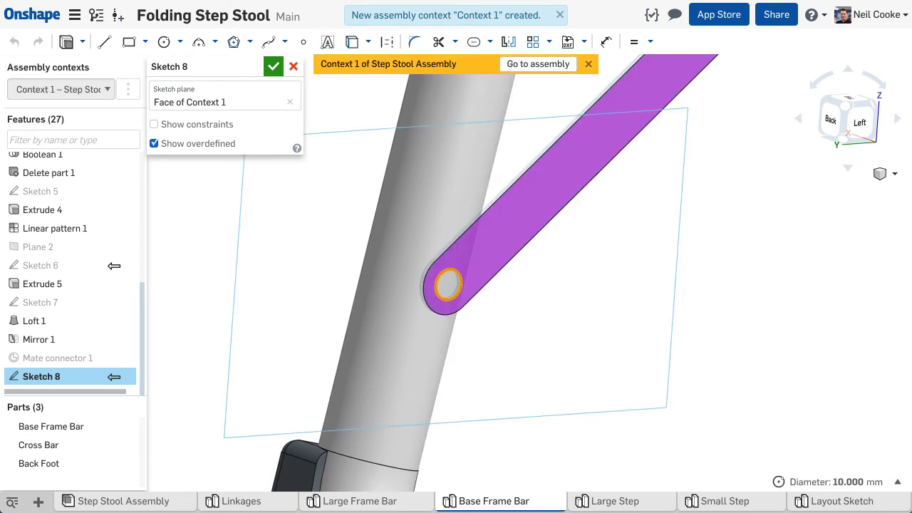
key("u")
Extrude the projected hole as a Remove cut in the Base Frame Bar, using Through all in both directions
left_click(66, 41)
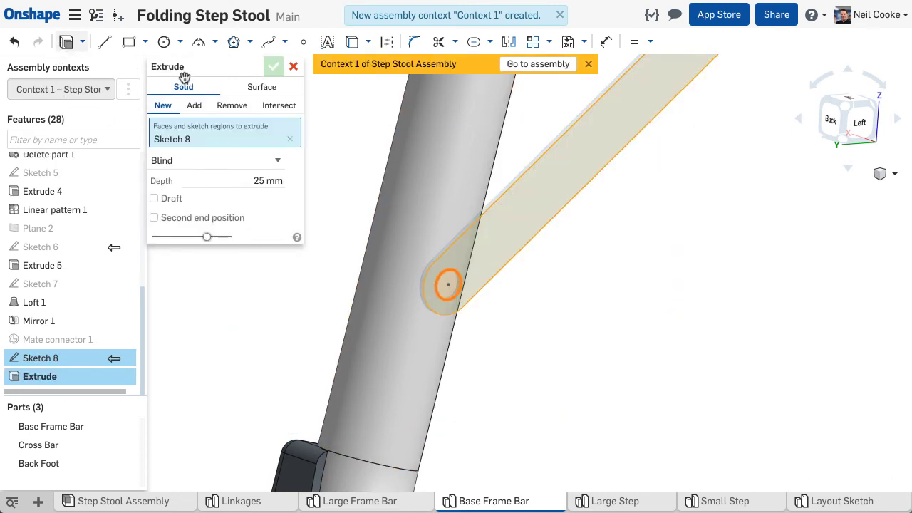
left_click(232, 105)
left_click(227, 163)
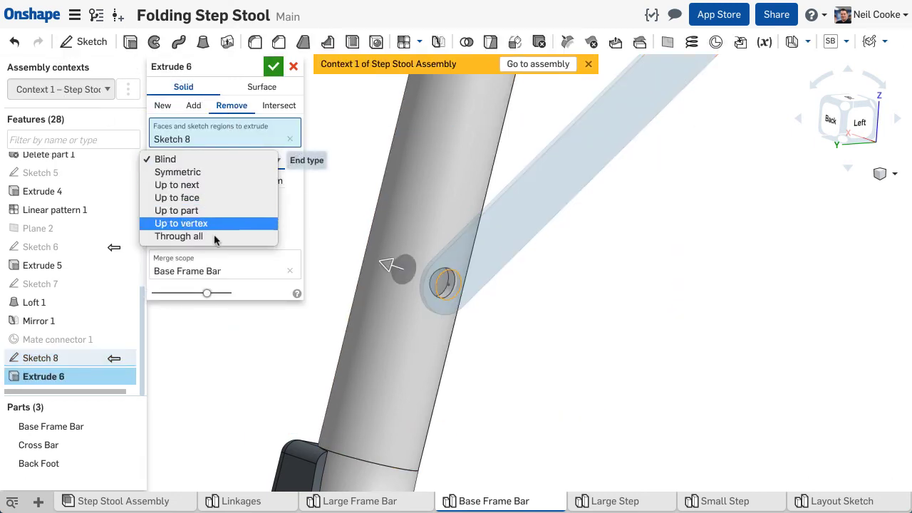
left_click(214, 236)
left_click(203, 199)
left_click(216, 221)
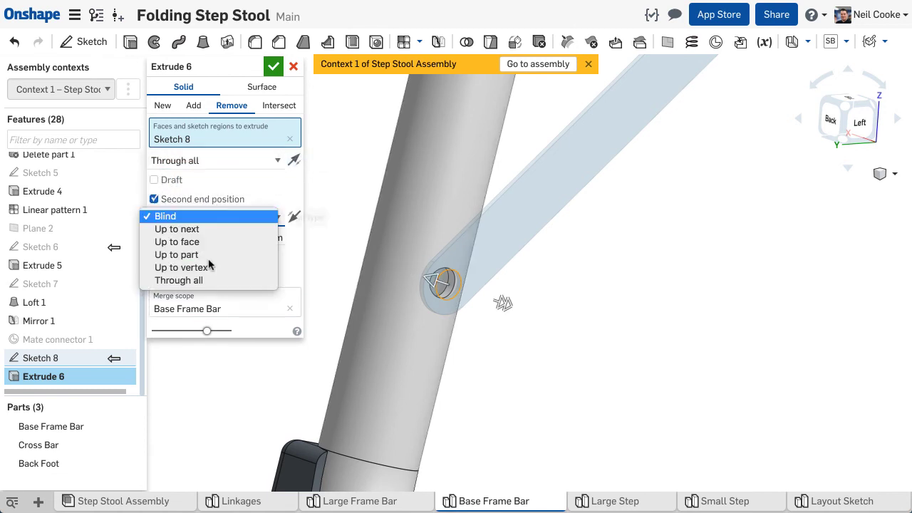
left_click(208, 280)
left_click(273, 67)
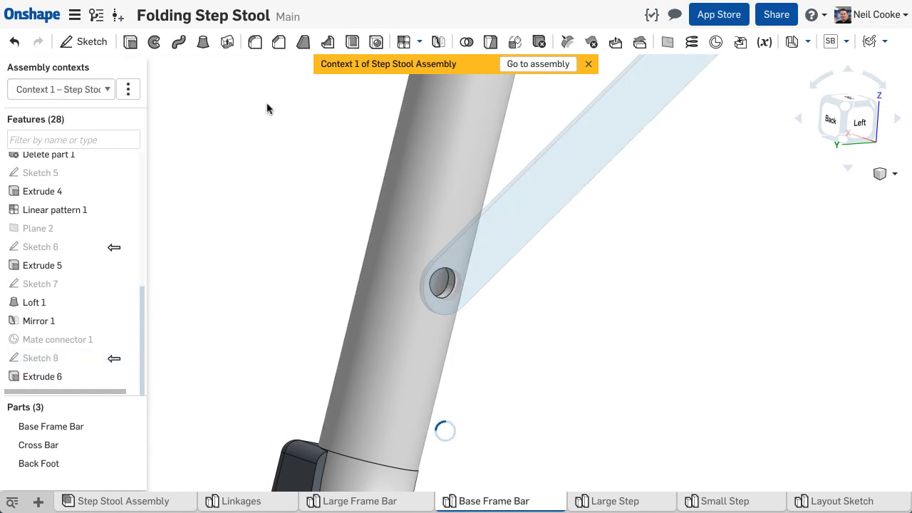
Return to the assembly and add a cylindrical mate between Part 2's lower hole and the new Base Frame Bar hole
left_click(523, 65)
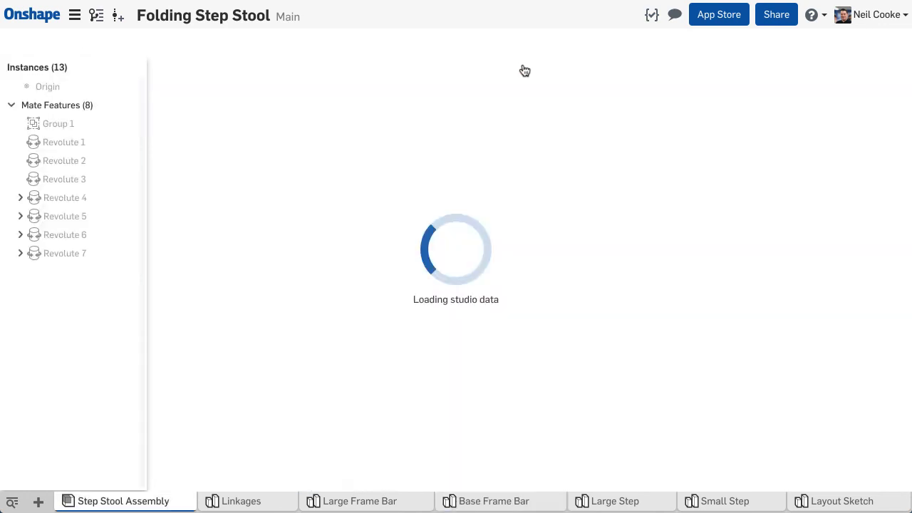
scroll(485, 309, "up", 5)
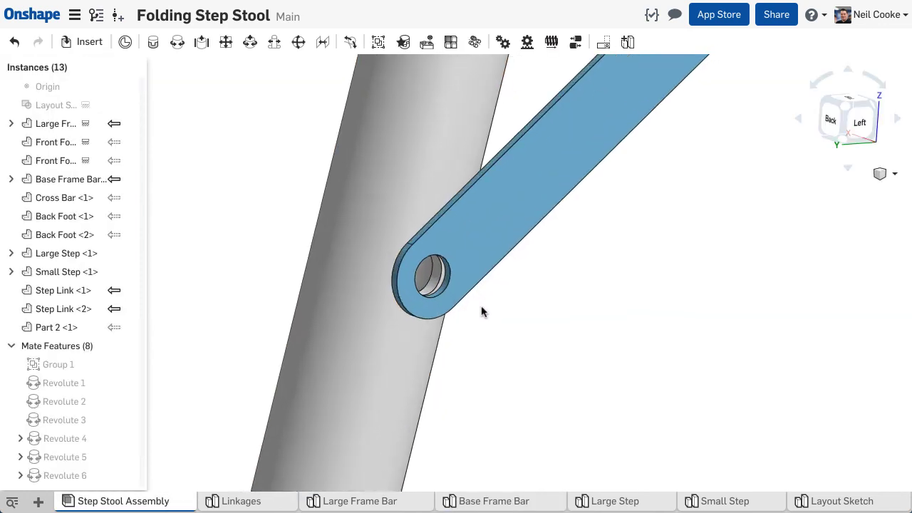
key("c")
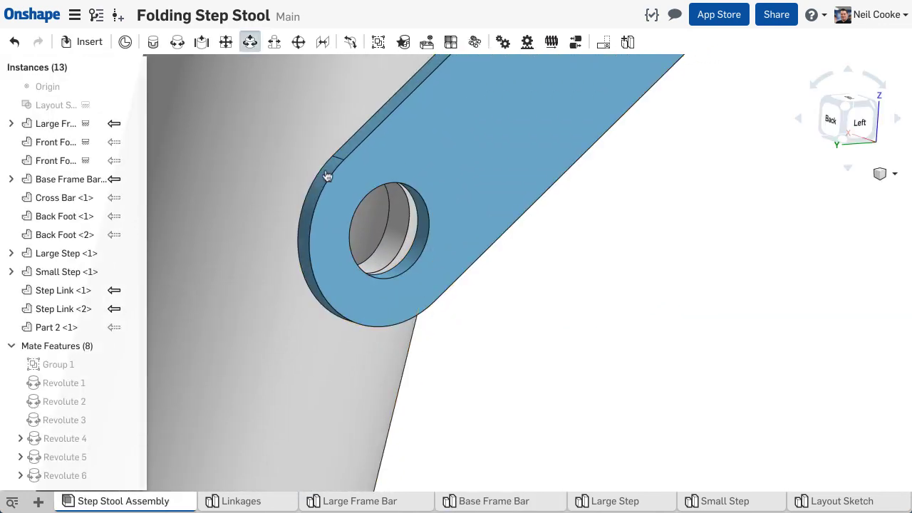
left_click(403, 209)
left_click(403, 209)
left_click(273, 67)
Add a revolute mate between Part 2's upper hole and the step link's middle hole
key("f")
scroll(528, 290, "up", 10)
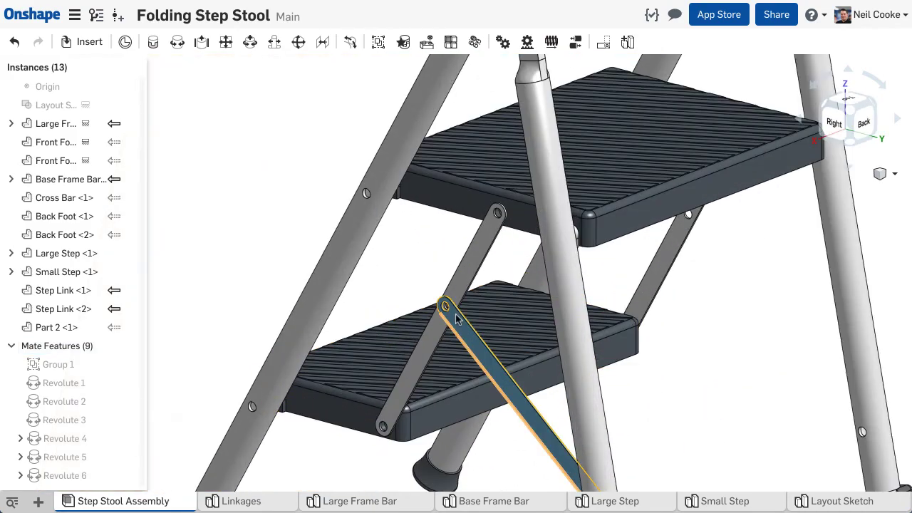
key("r")
left_click(377, 207)
left_click(377, 207)
key("Return")
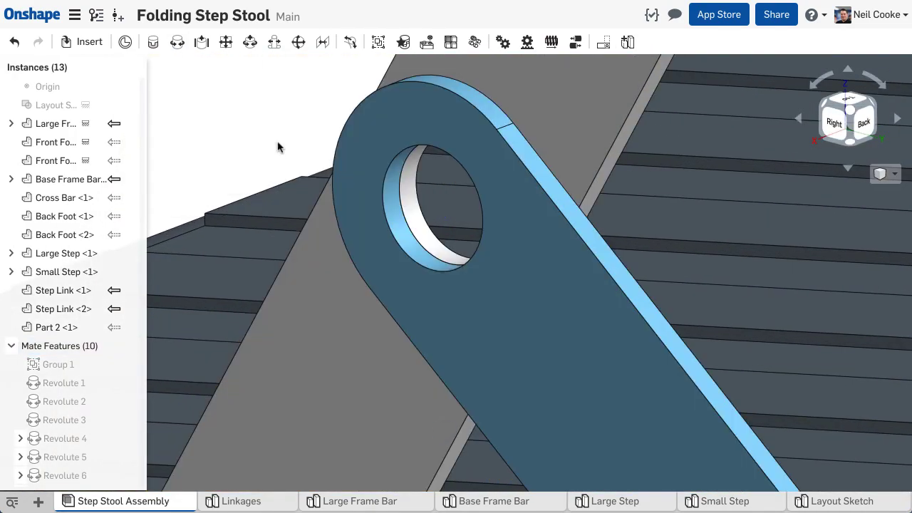
left_click(830, 124)
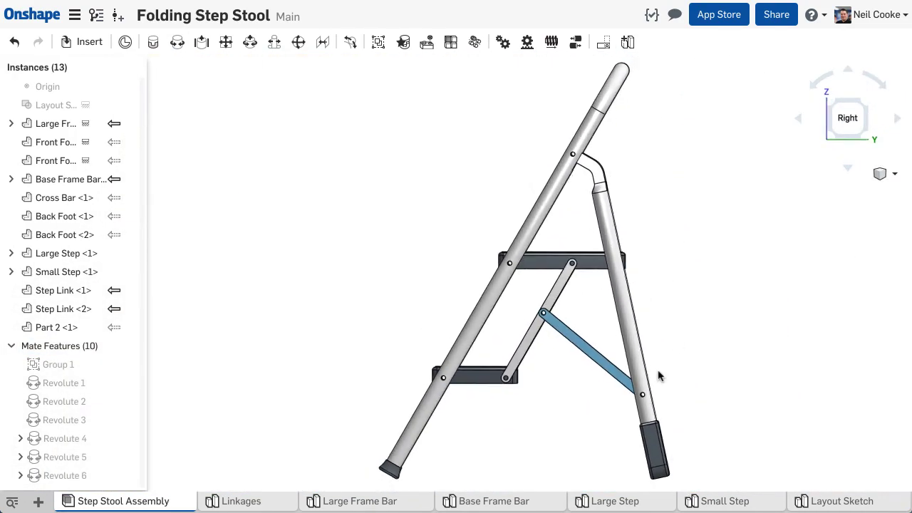
scroll(580, 436, "up", 4)
scroll(570, 421, "up", 1)
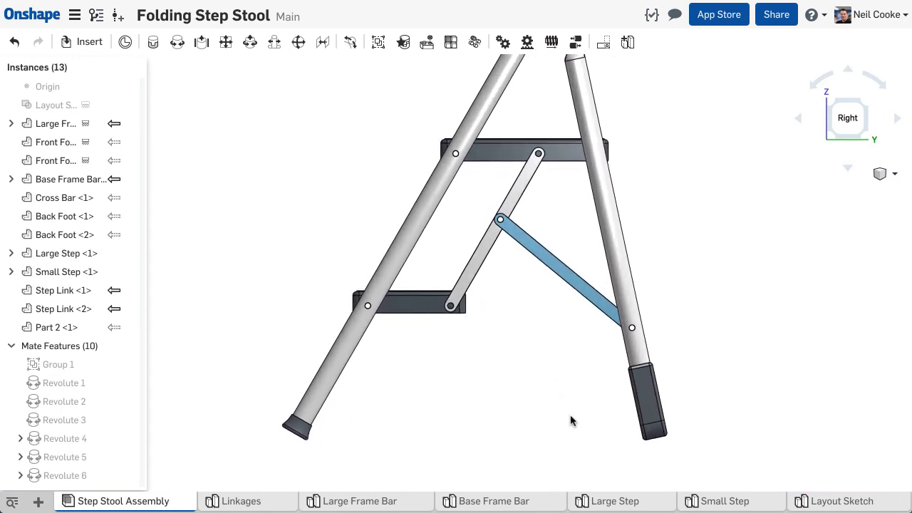